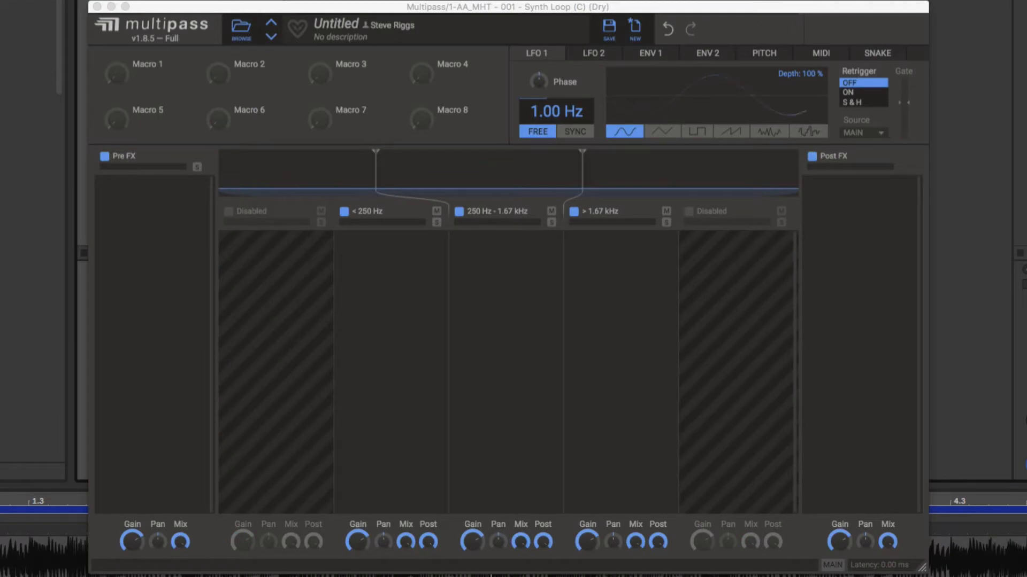
Step: Play the synth loop to hear it unprocessed, and stop playback
key("space")
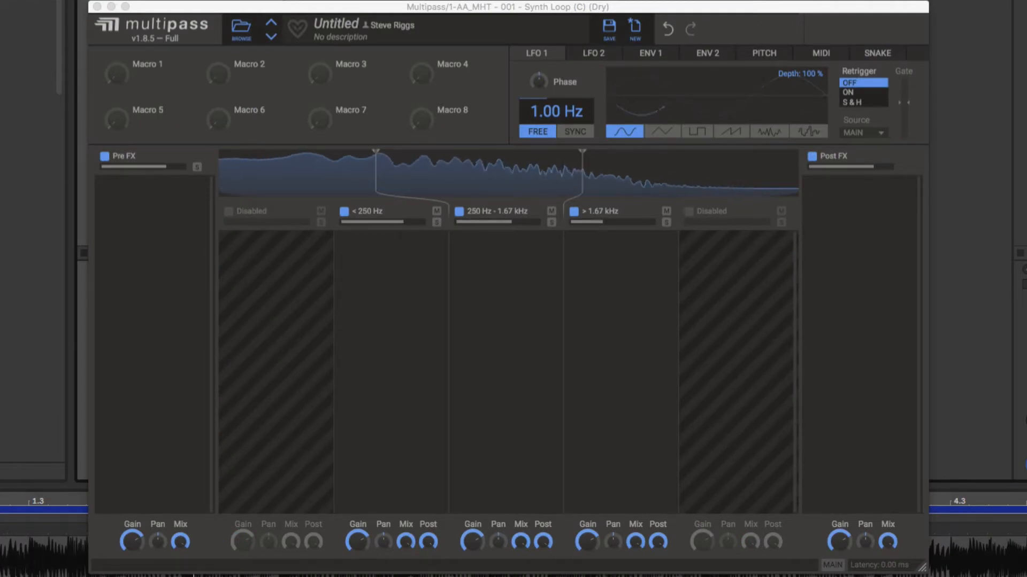
key("space")
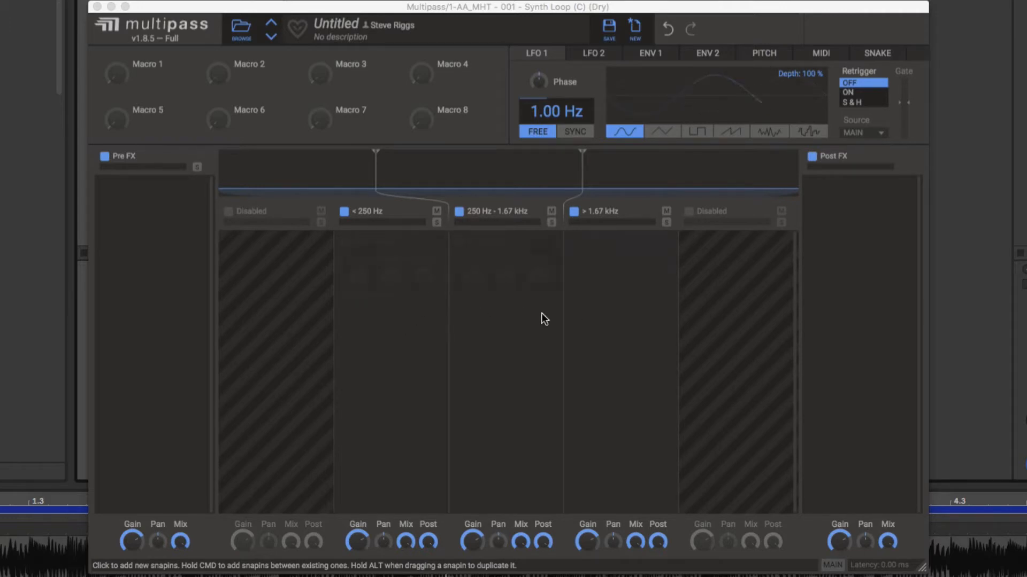
left_click(228, 212)
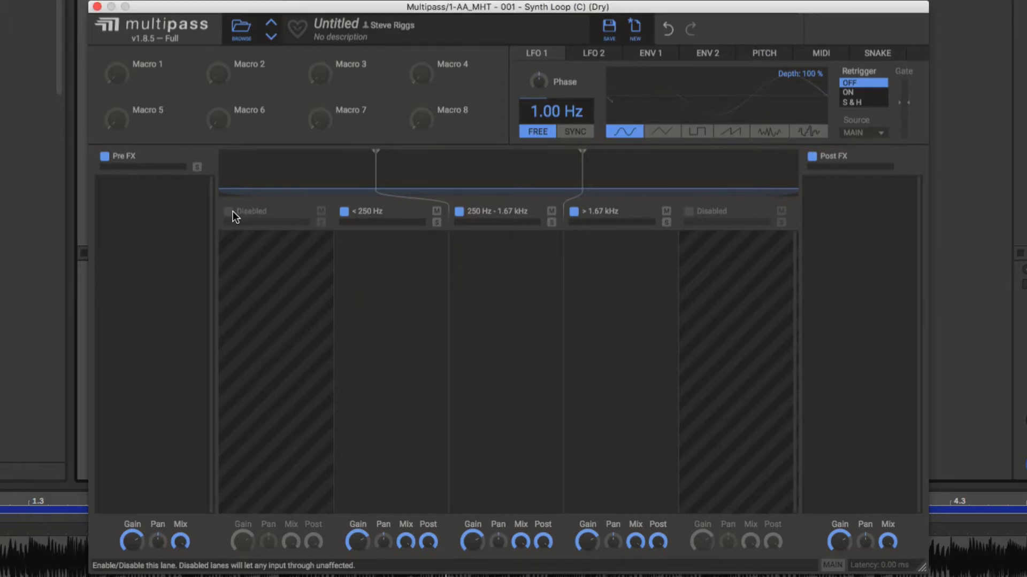
left_click(688, 213)
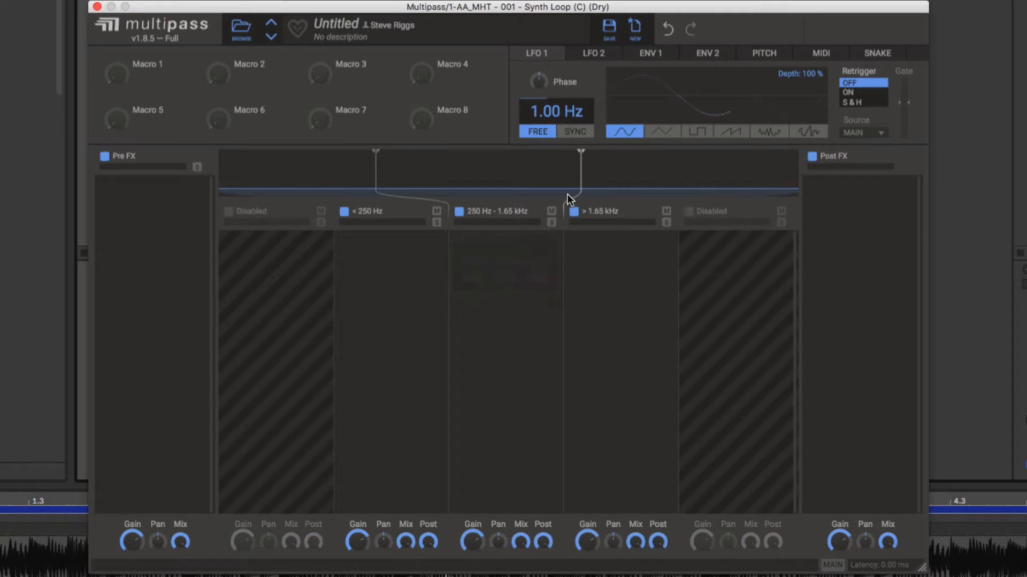
Step: Move the upper crossover to about 2.01 kHz and play the loop to check the band split
left_click_drag(579, 151, 583, 151)
mouse_move(587, 152)
left_mouse_down()
mouse_move(608, 156)
mouse_move(601, 160)
left_mouse_up()
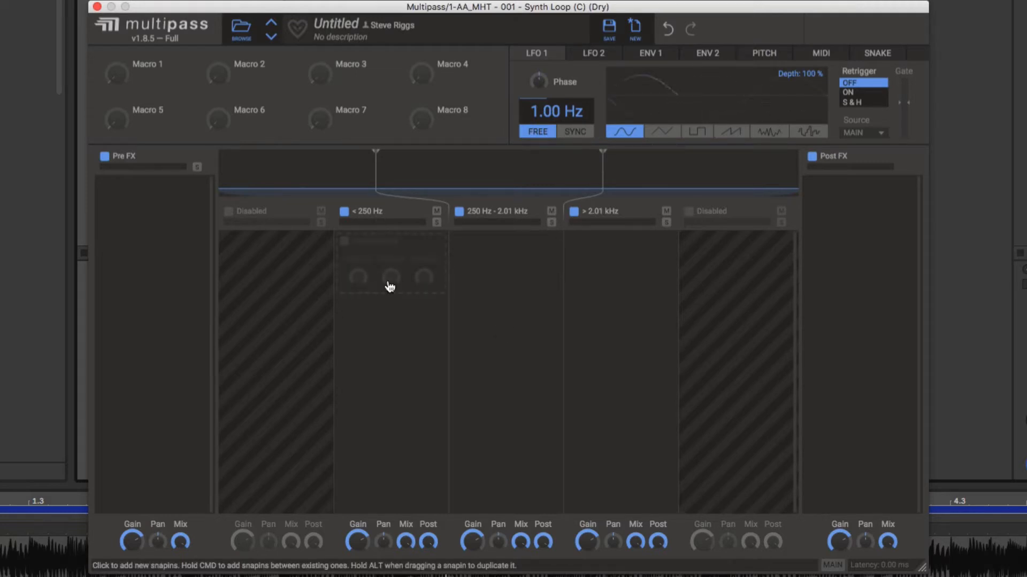
key("space")
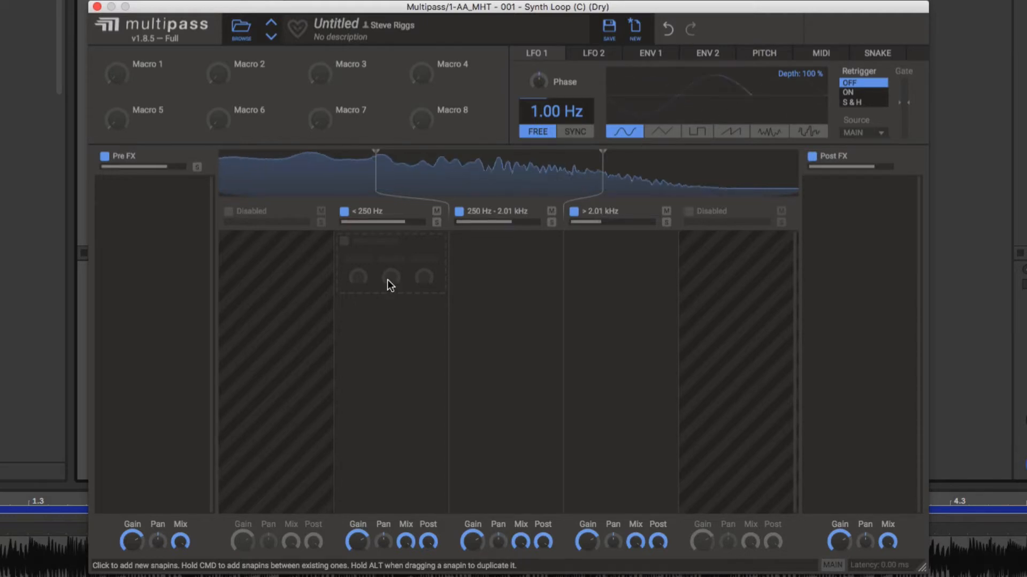
key("space")
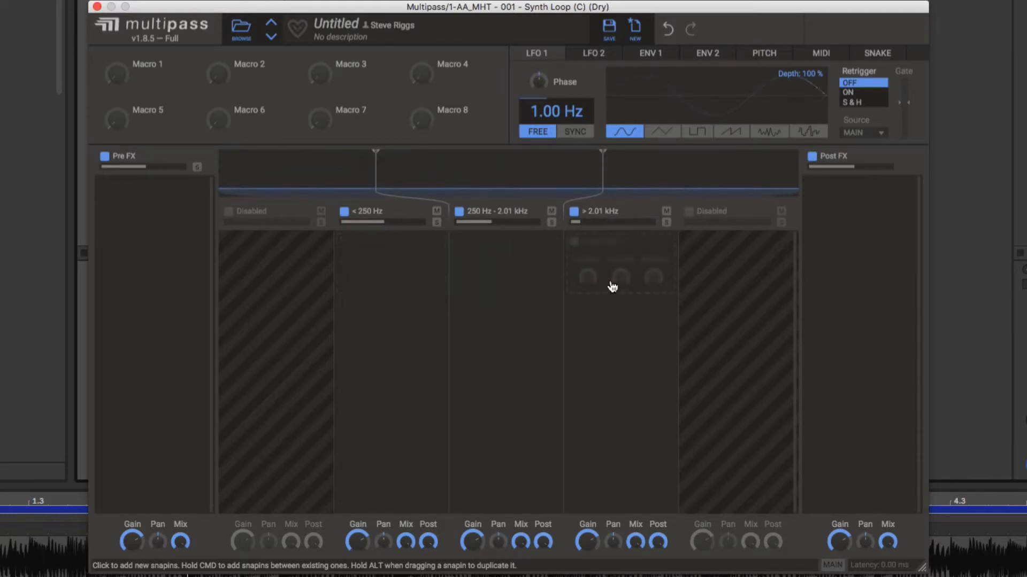
Step: Add a Chorus effect to the highest active band and start playback
left_click(614, 276)
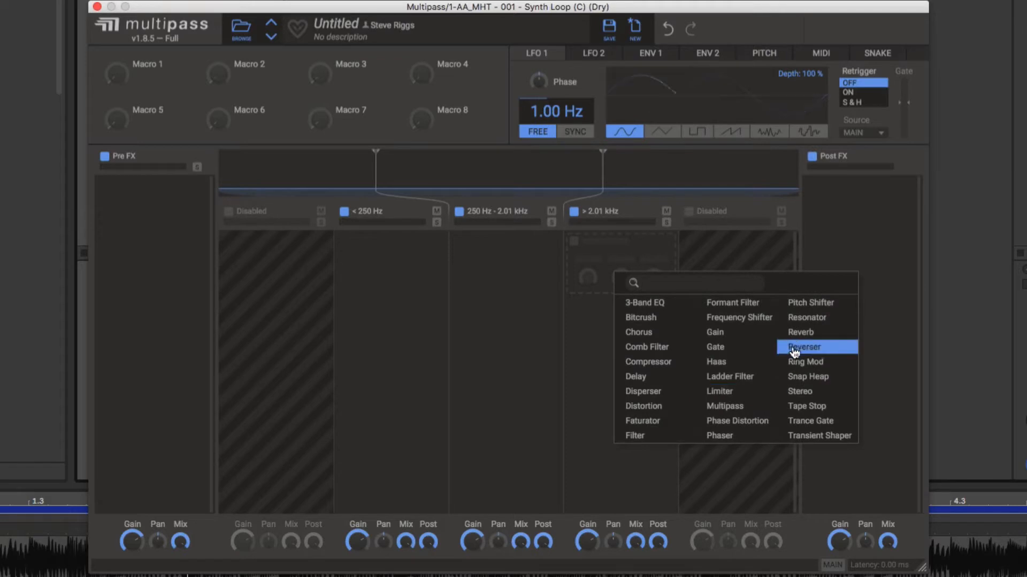
left_click(676, 337)
key("space")
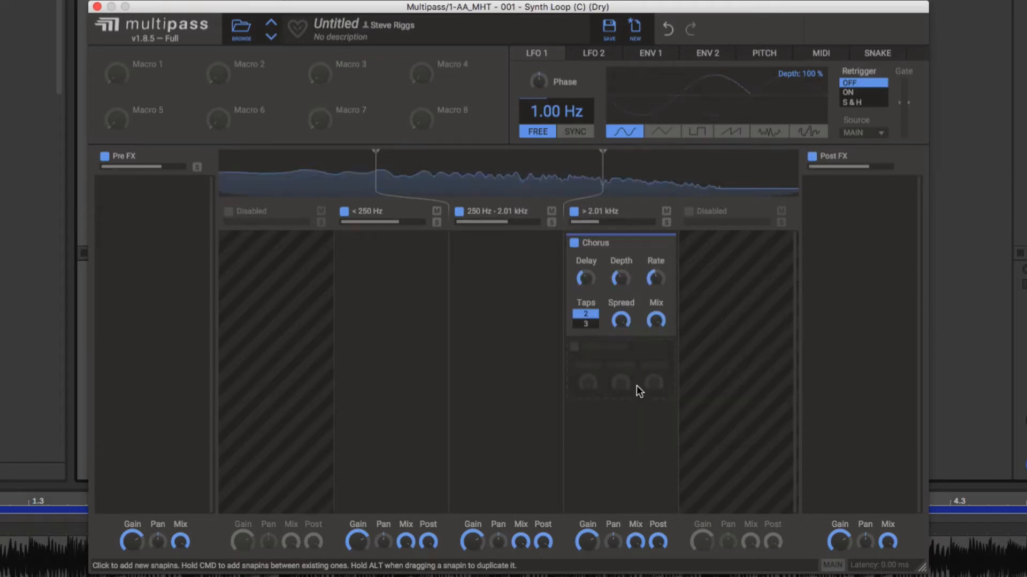
Step: Lower the upper crossover to about 1.09 kHz, soloing the high band during playback and unsoloing it when done
left_click_drag(609, 151, 553, 152)
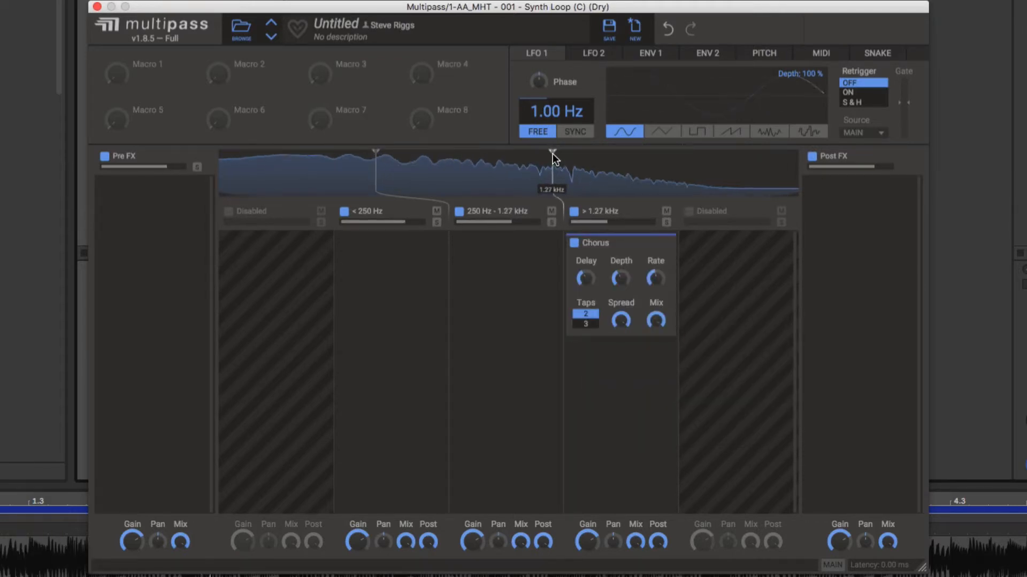
key("space")
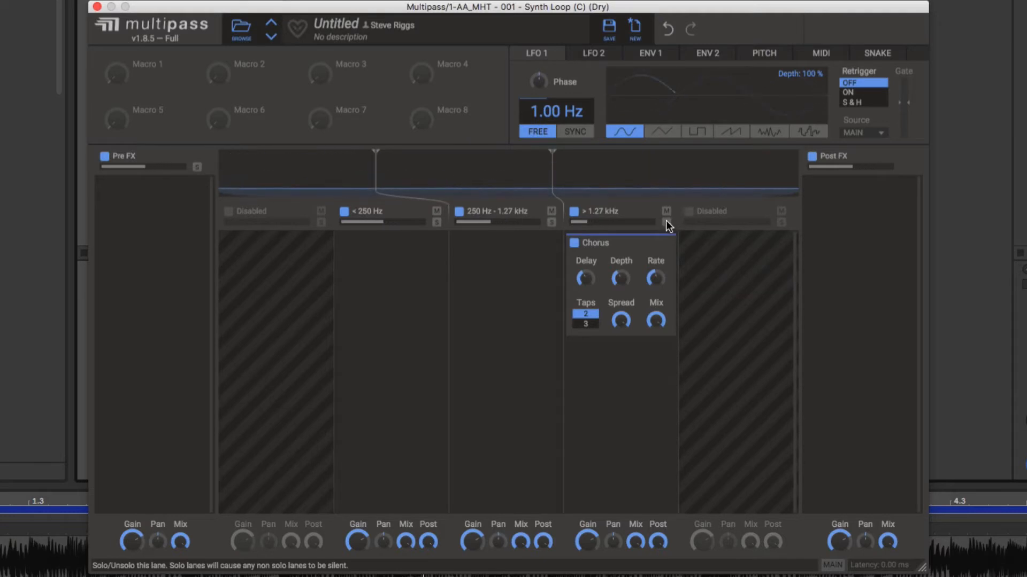
left_click(666, 222)
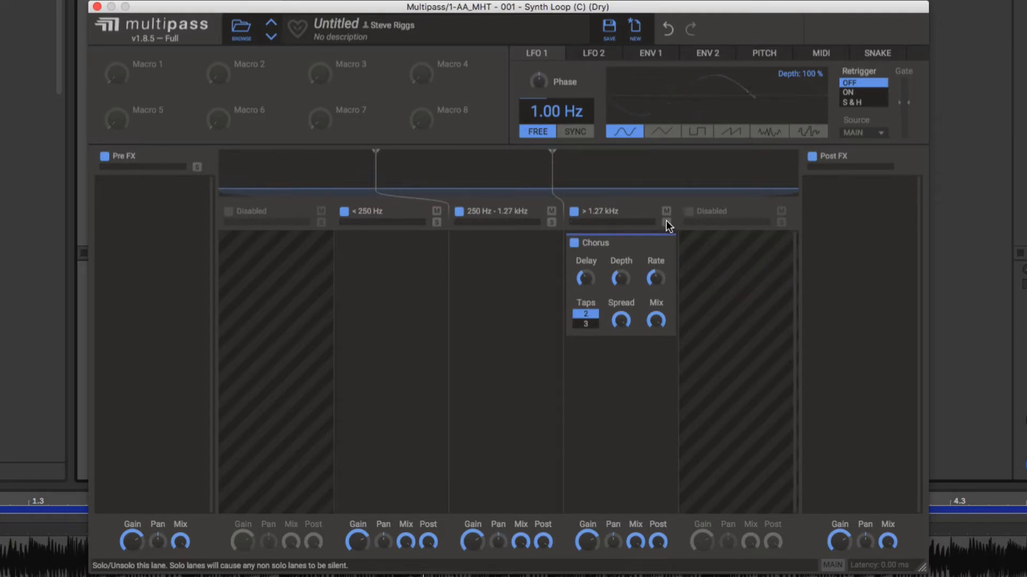
key("space")
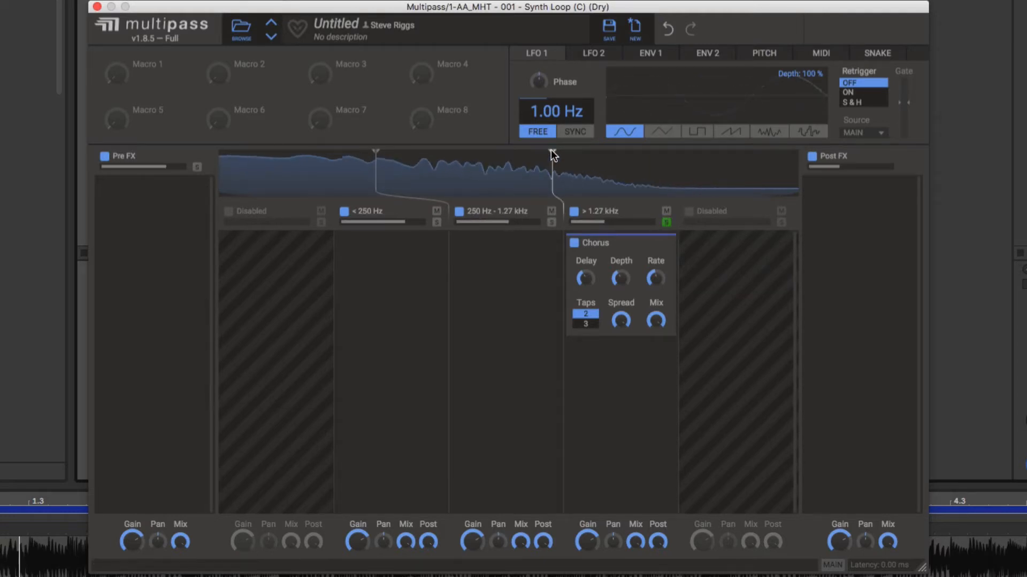
mouse_move(551, 151)
left_mouse_down()
mouse_move(525, 151)
mouse_move(537, 152)
left_mouse_up()
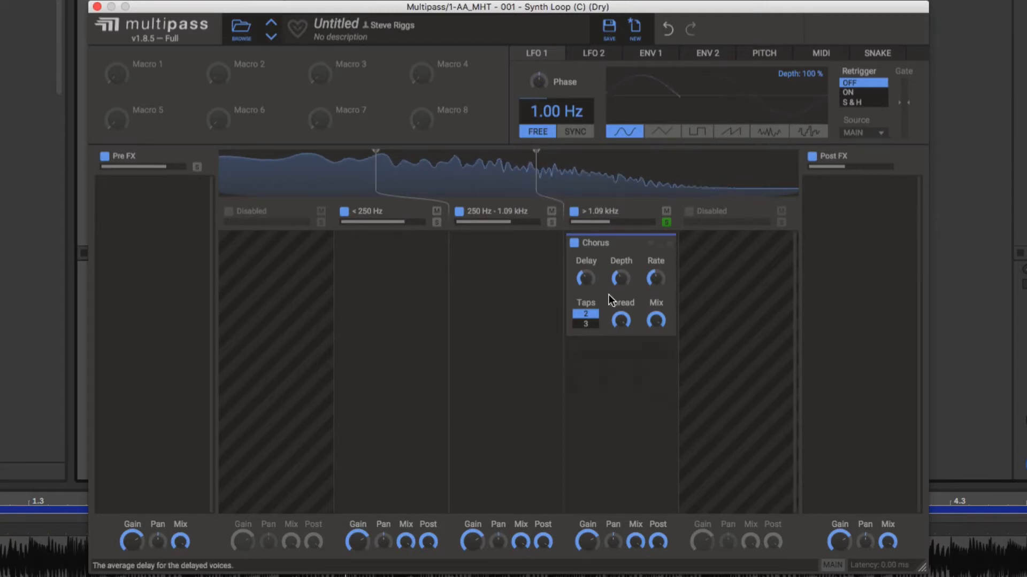
mouse_move(620, 320)
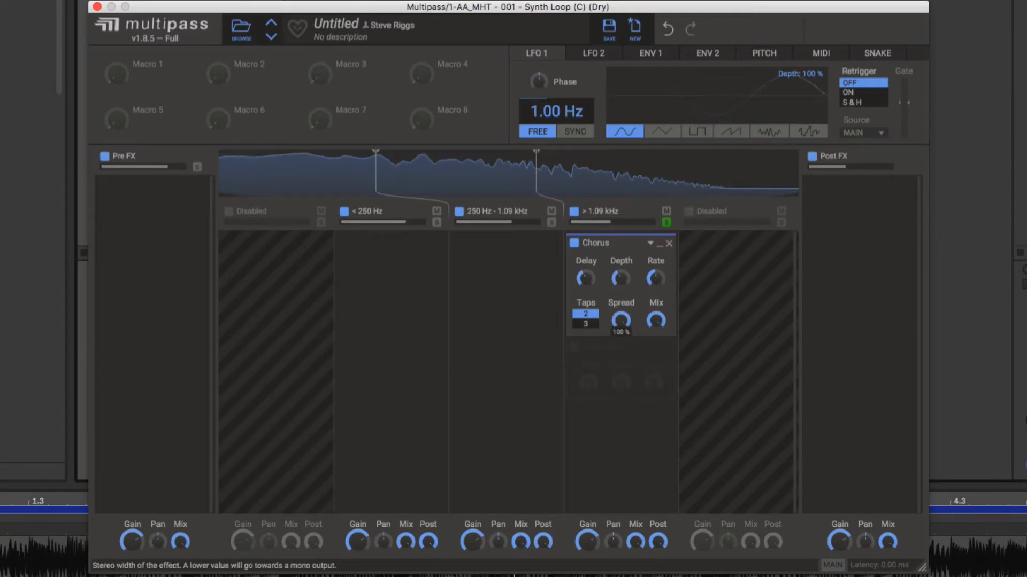
left_click(666, 222)
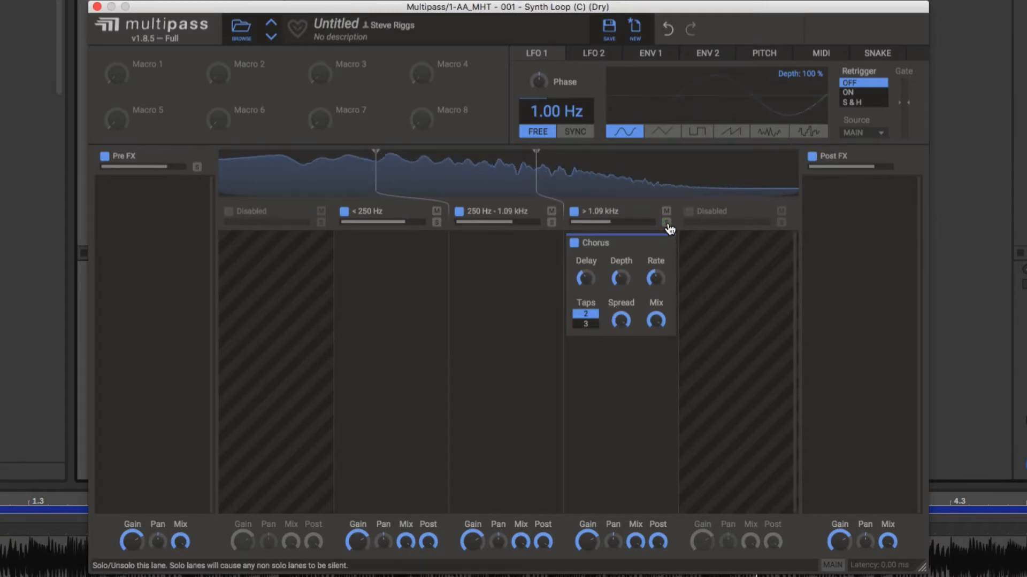
Step: Bypass and re-enable the high band's Chorus to compare the sound
left_click(573, 243)
left_click(574, 243)
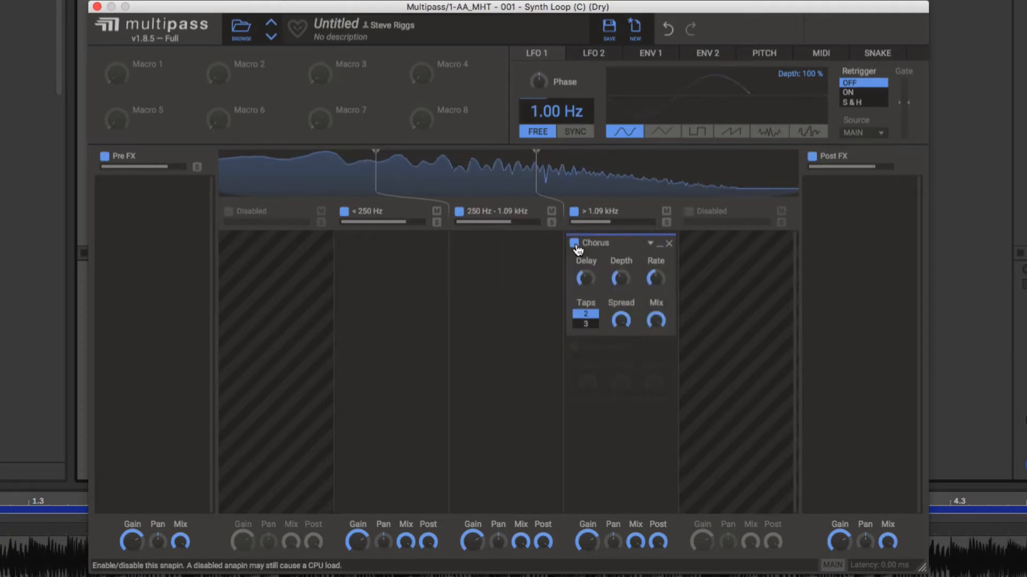
Step: Add a Stereo effect below the high band's Chorus and raise its Width while the loop plays
left_click(611, 360)
left_click(813, 481)
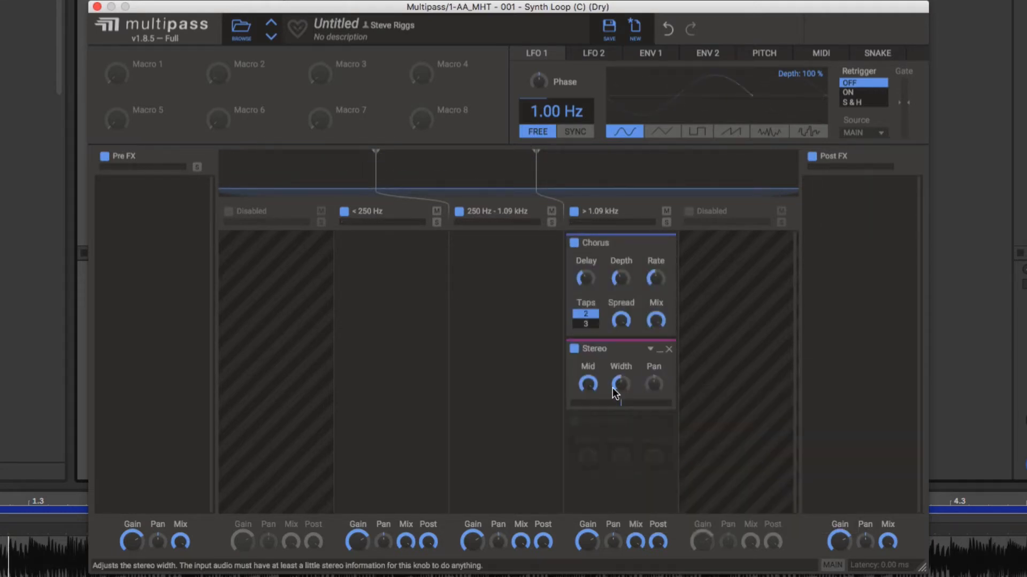
key("space")
left_click_drag(623, 381, 622, 333)
key("space")
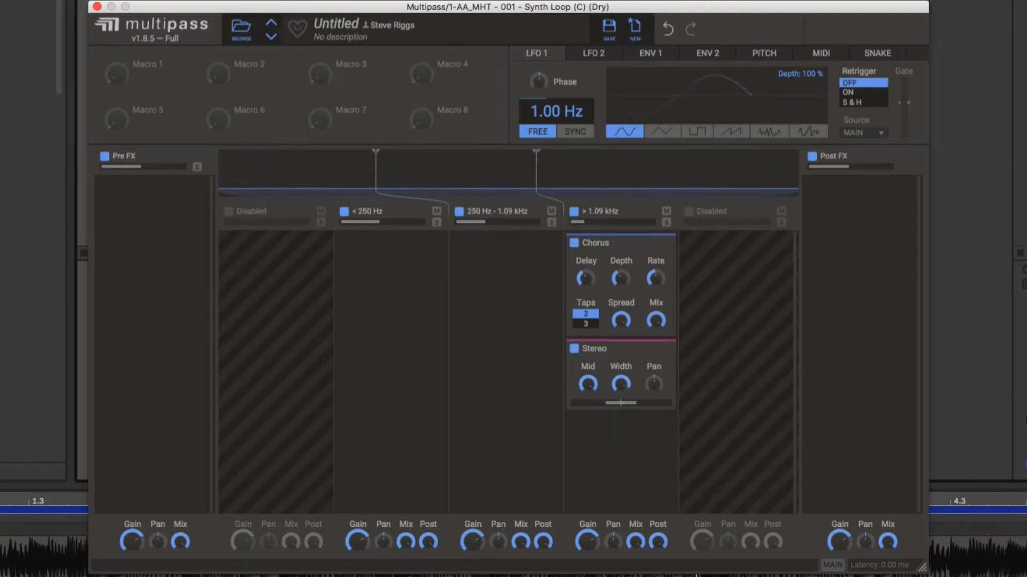
Step: Add a Distortion effect below Stereo in the high band and reduce that band's overall Mix
left_click(637, 540)
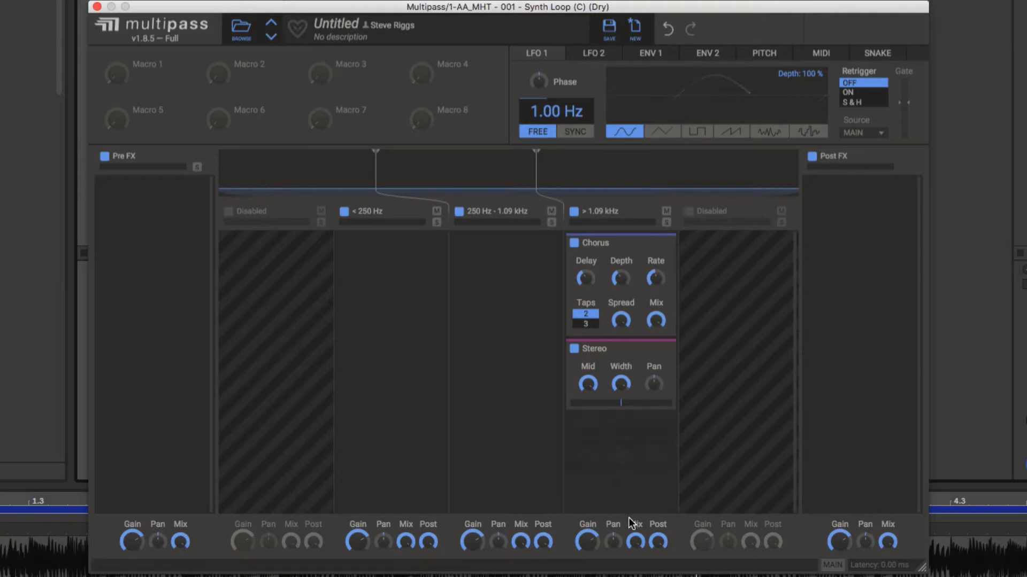
key("space")
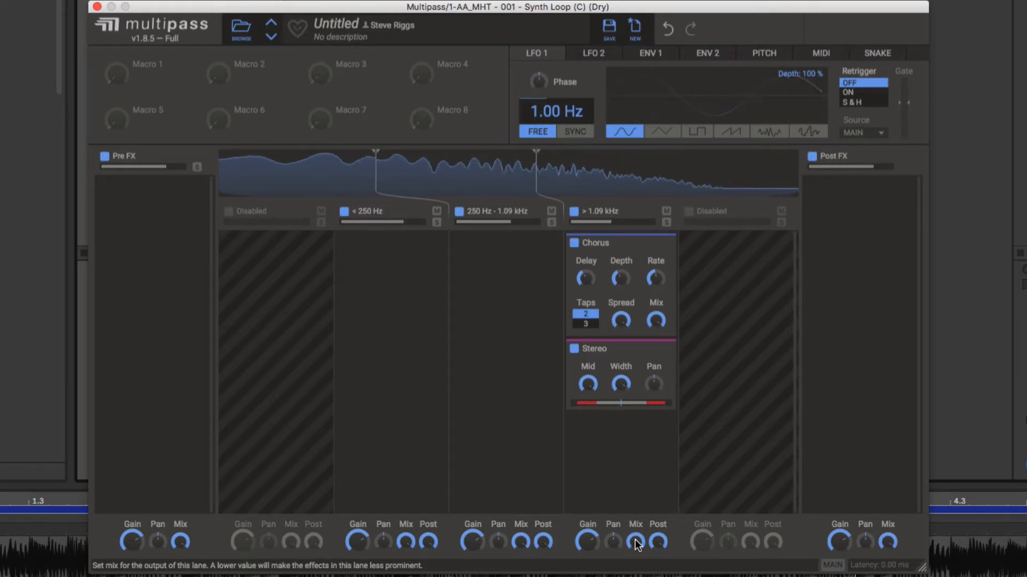
left_click(621, 435)
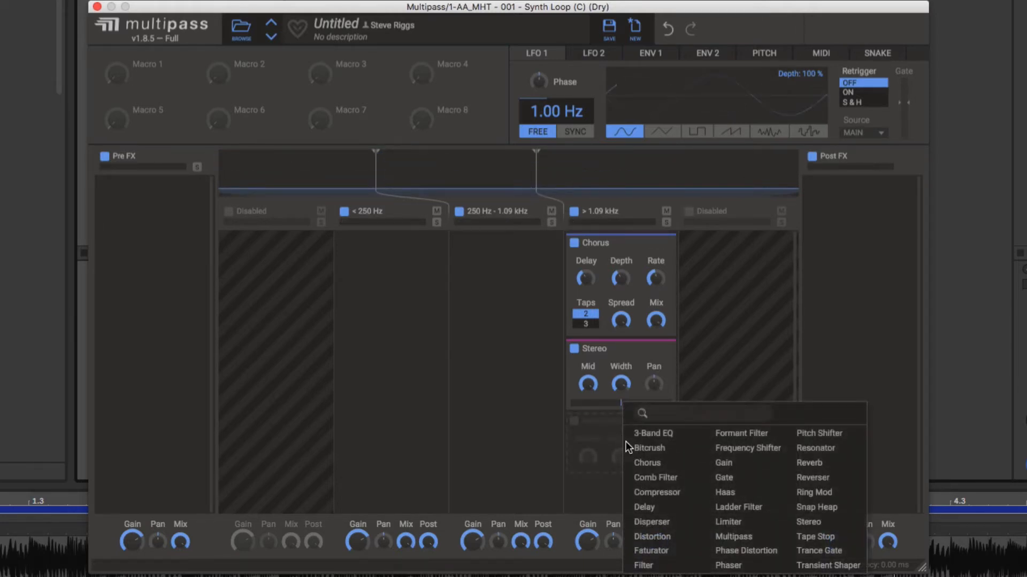
left_click(660, 538)
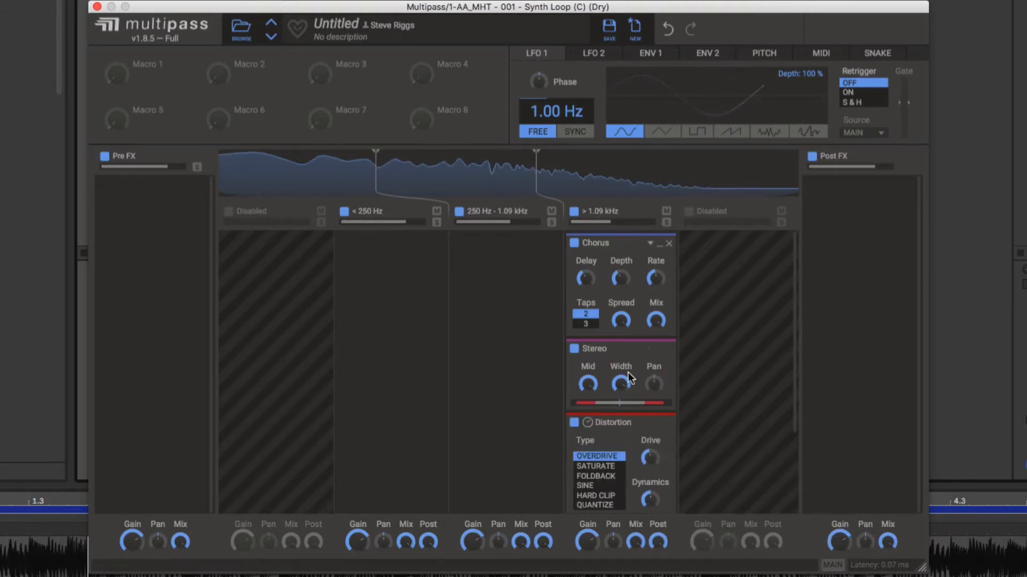
left_click_drag(635, 544, 635, 564)
Step: Add a Compressor to the band below 250 Hz and lower its threshold during playback
left_click(396, 255)
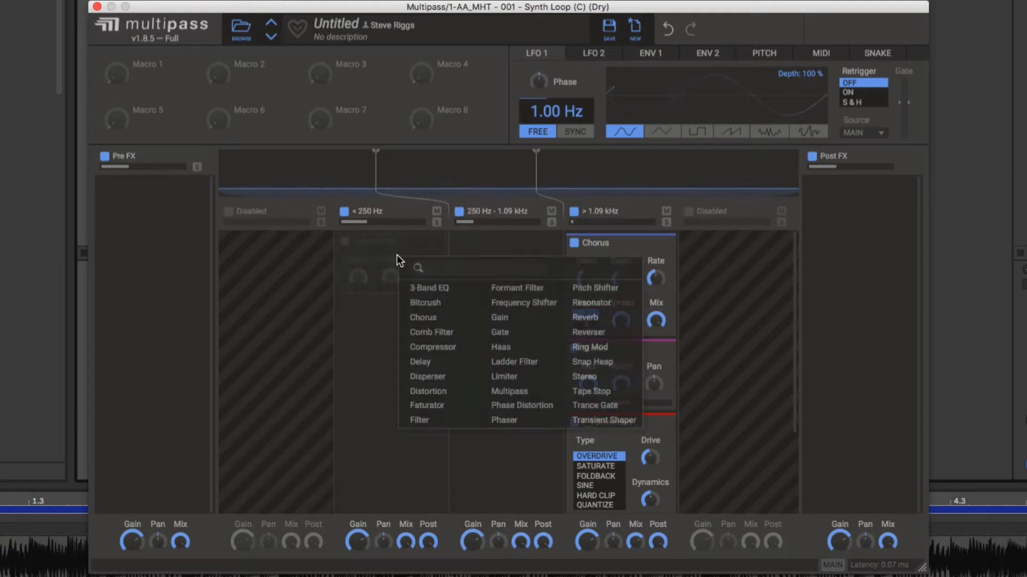
left_click(448, 347)
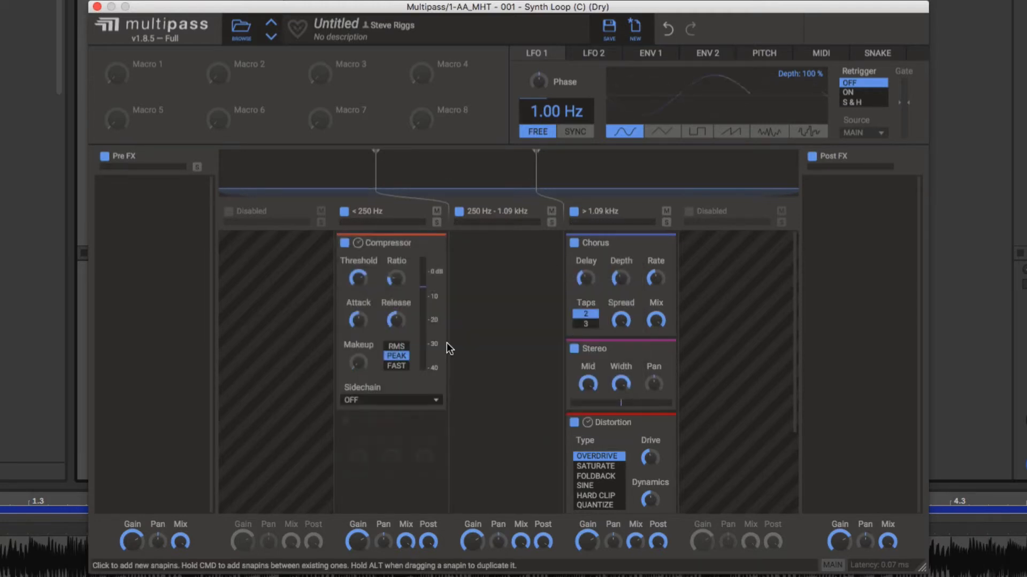
key("space")
left_click_drag(361, 276, 361, 281)
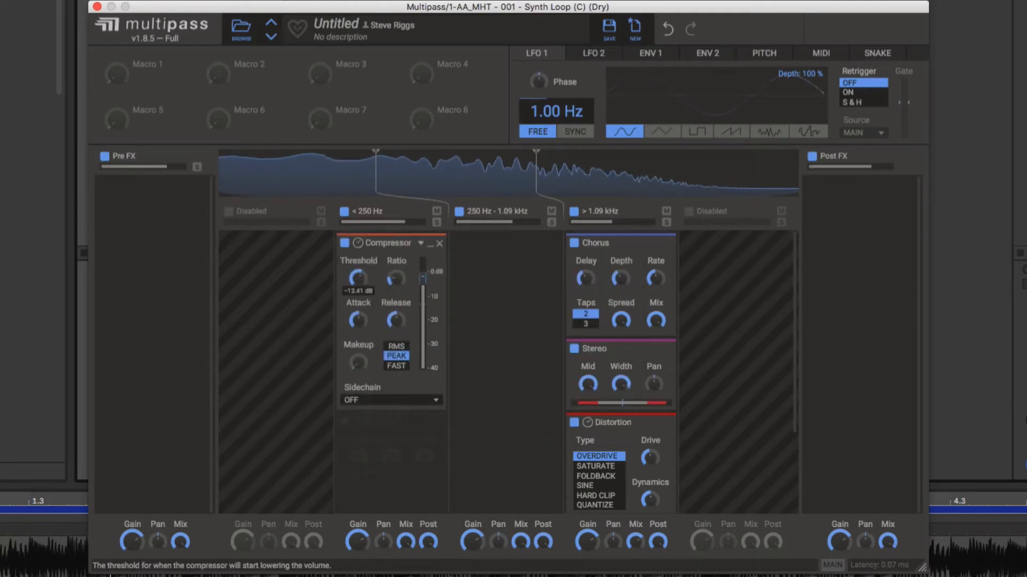
Step: With the low band soloed, fine-tune its Compressor: lower the threshold, set the attack to about 8.75 ms and raise the makeup gain
left_click(436, 222)
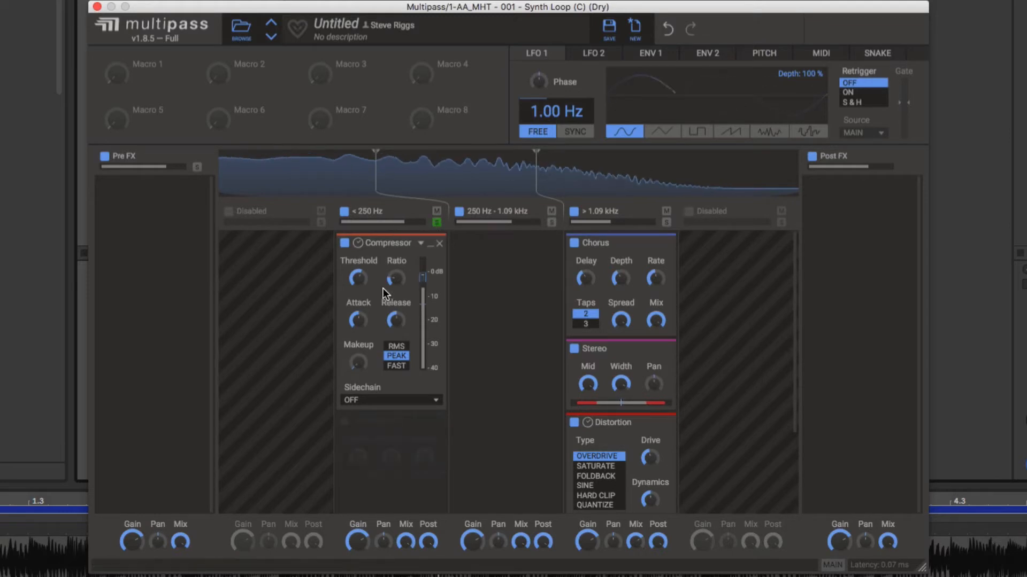
left_click_drag(359, 278, 361, 326)
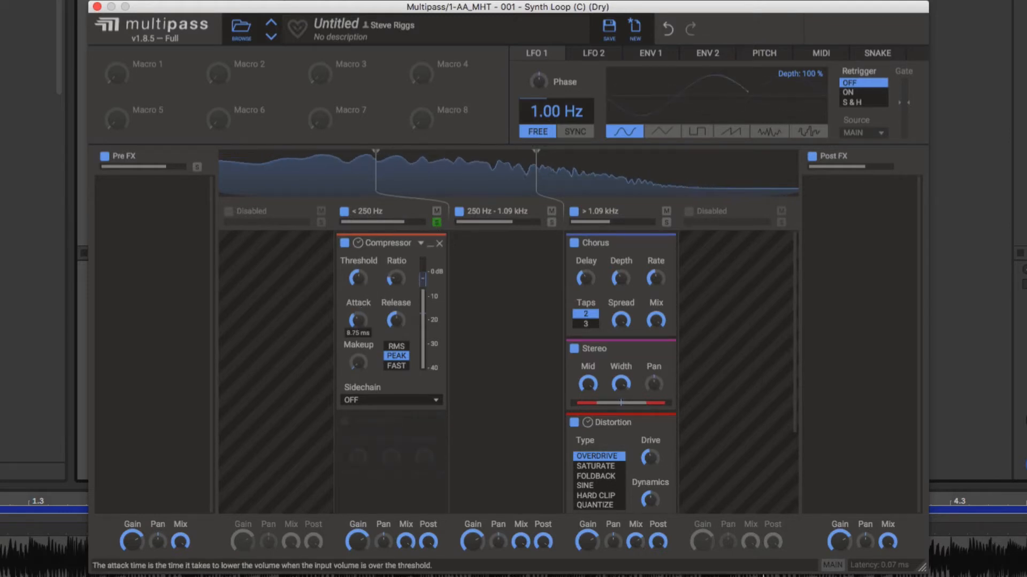
left_click_drag(357, 366, 357, 344)
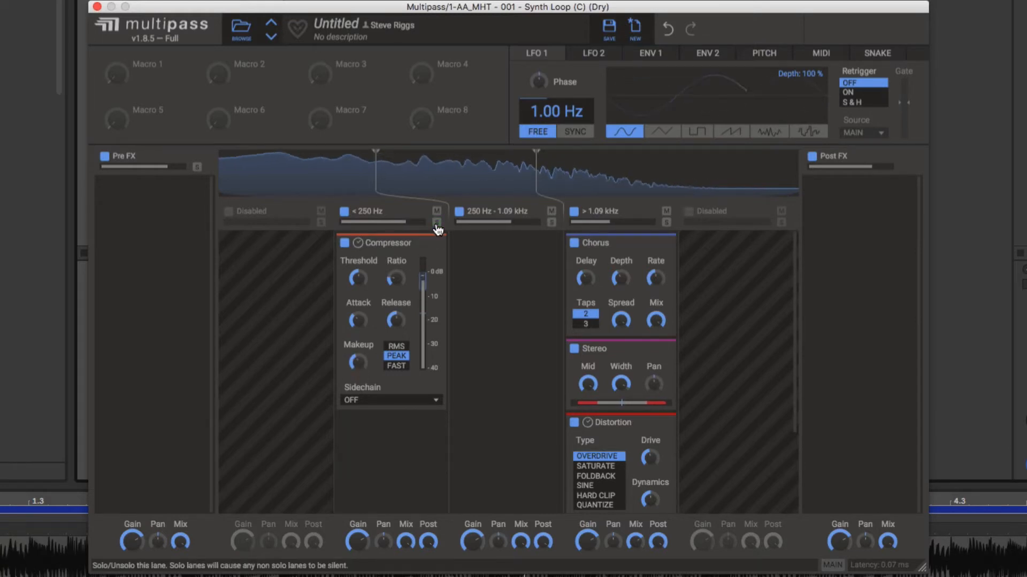
key("space")
Step: Add a Distortion effect to the middle band
left_click(491, 271)
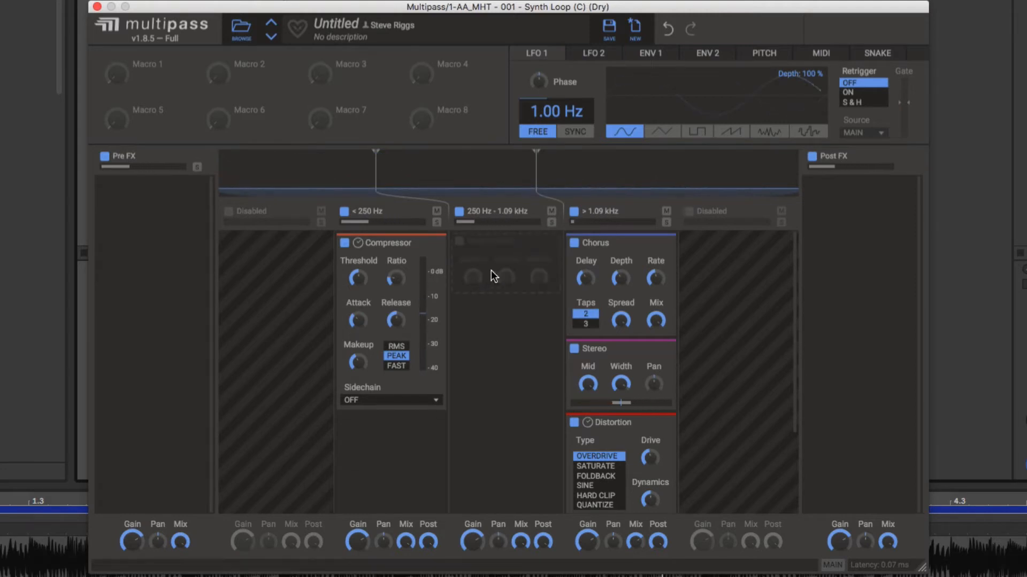
left_click(521, 407)
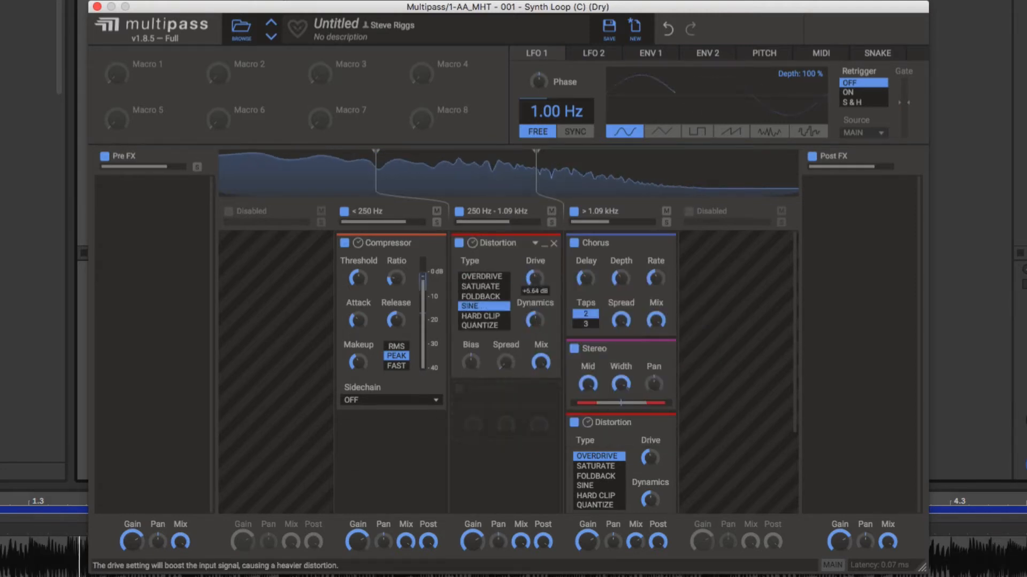
Step: With the middle band soloed, set its Distortion to the Saturate type with about +3.98 dB drive, and unsolo the band
left_click(551, 222)
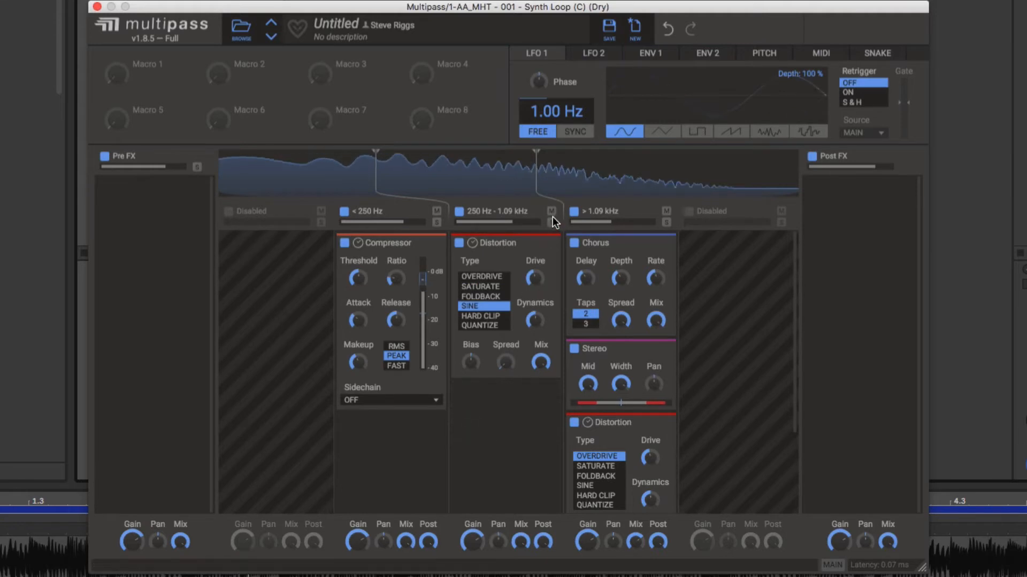
left_click(487, 277)
left_click(484, 286)
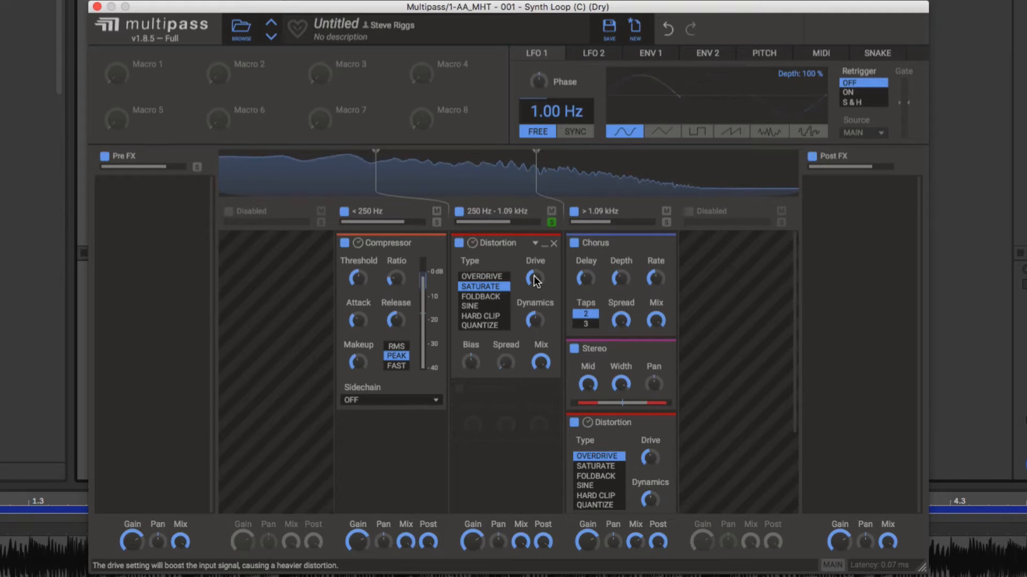
left_click_drag(534, 277, 535, 284)
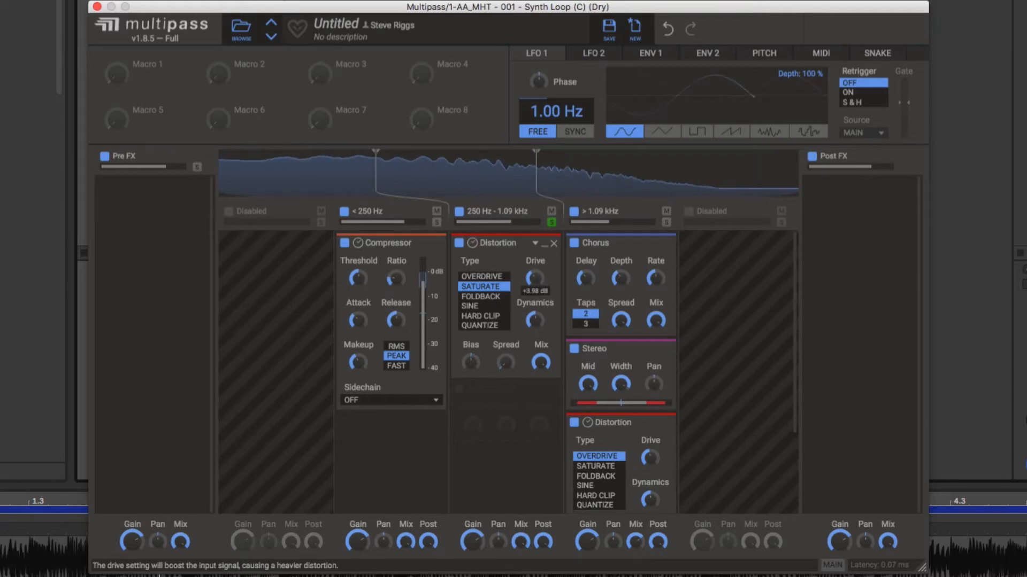
left_click(551, 222)
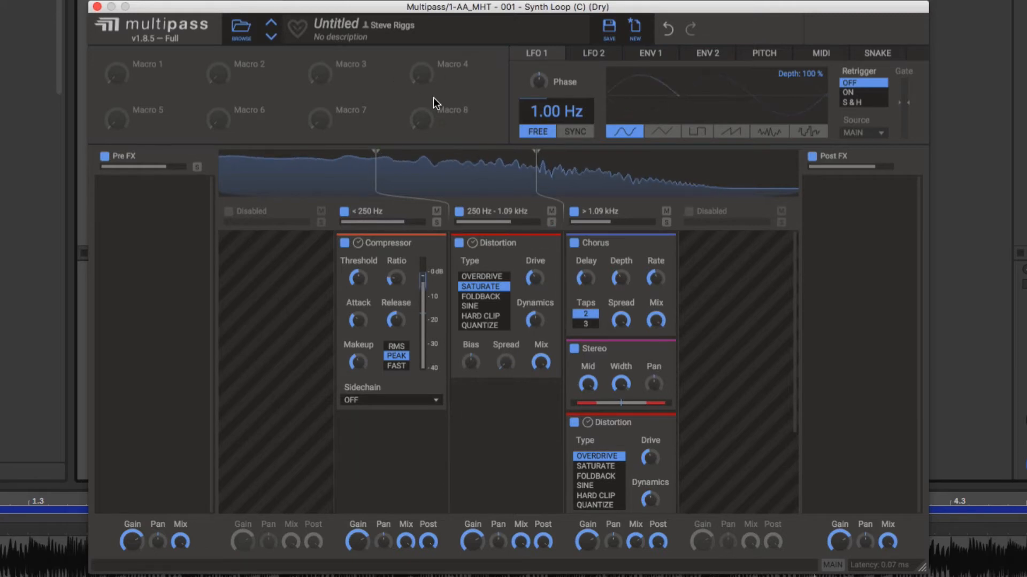
Step: Add a Limiter to the Post FX lane, set its threshold to about -0.22 dB, and play the loop through it
key("space")
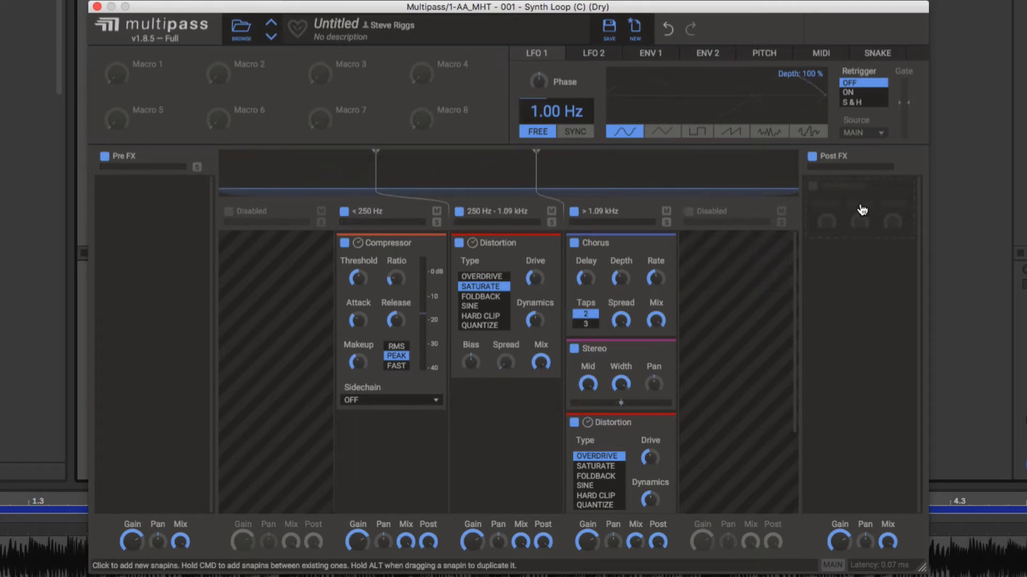
left_click(861, 209)
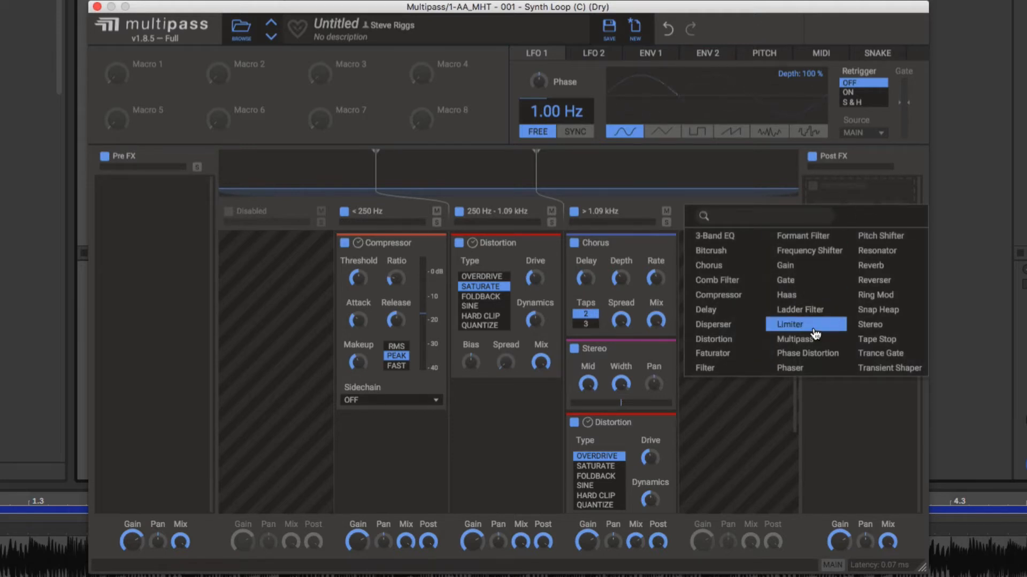
left_click(790, 324)
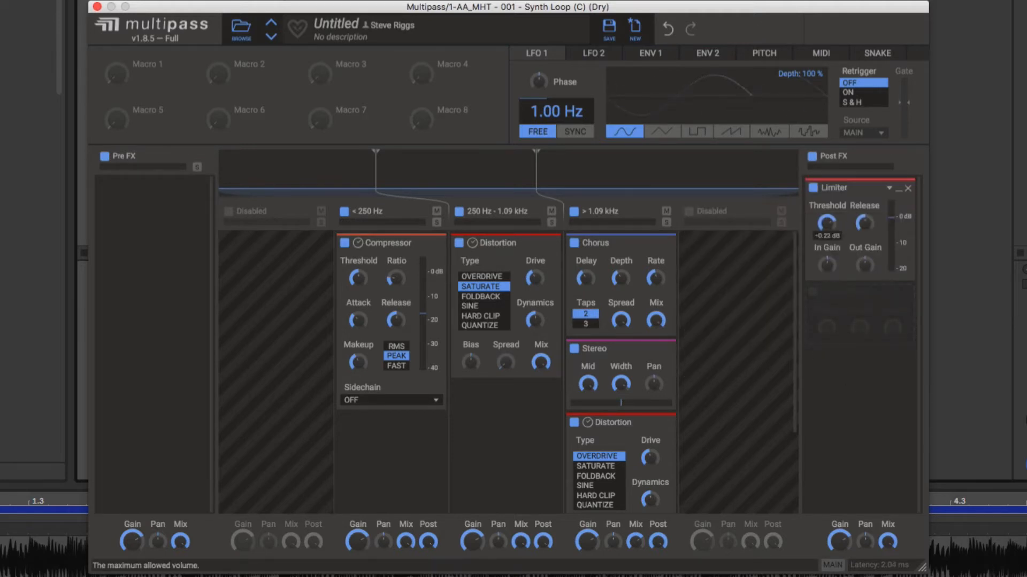
key("space")
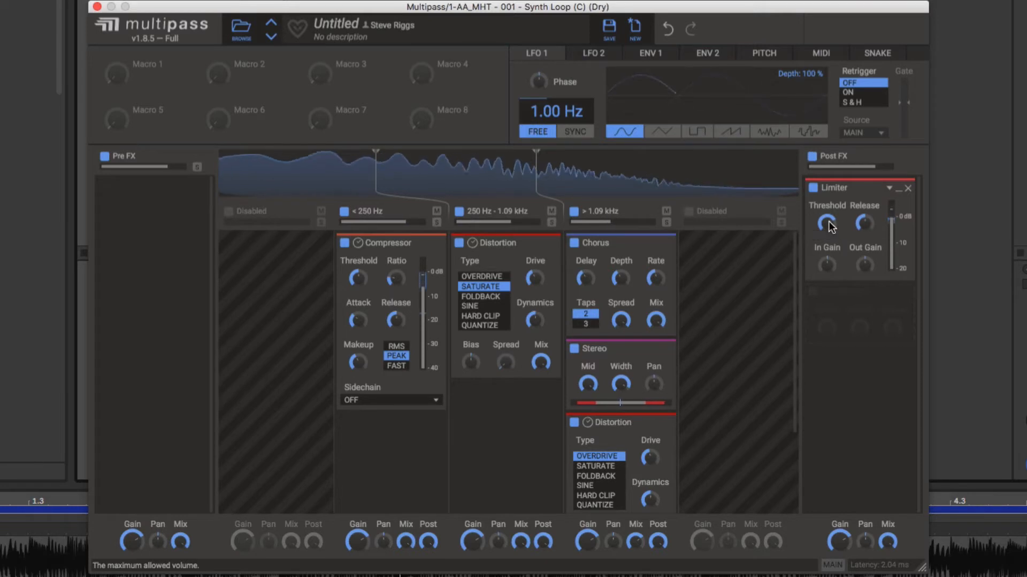
key("space")
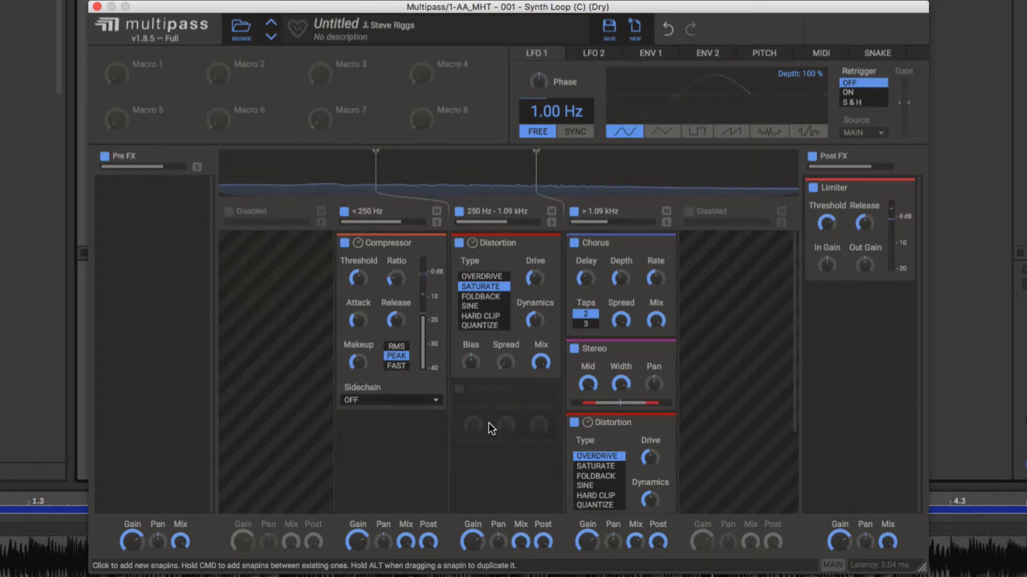
Step: Add a Stereo effect after the low band's Compressor with its width at minimum, and play the loop to check it
left_click(489, 402)
left_click(393, 426)
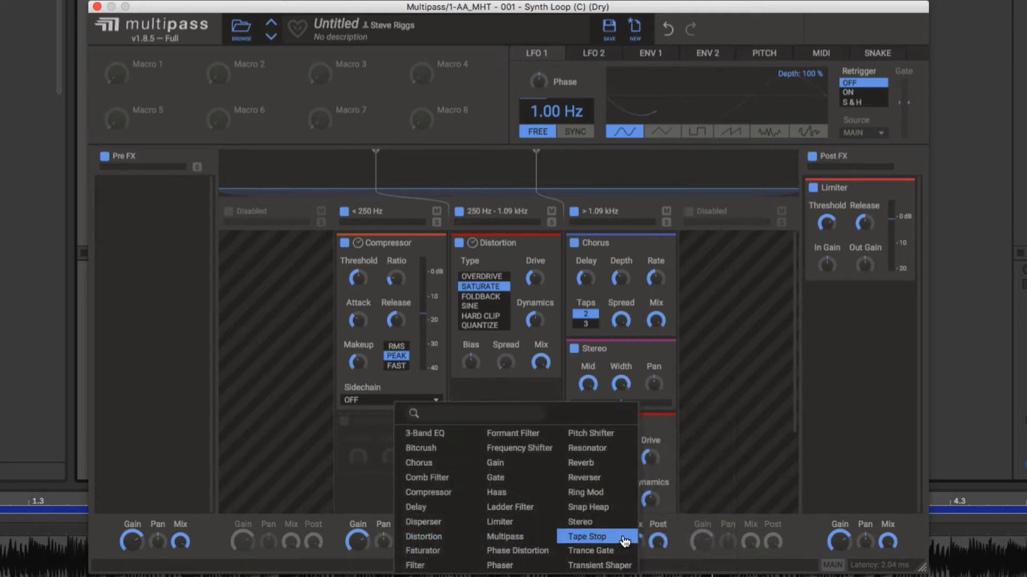
left_click(608, 528)
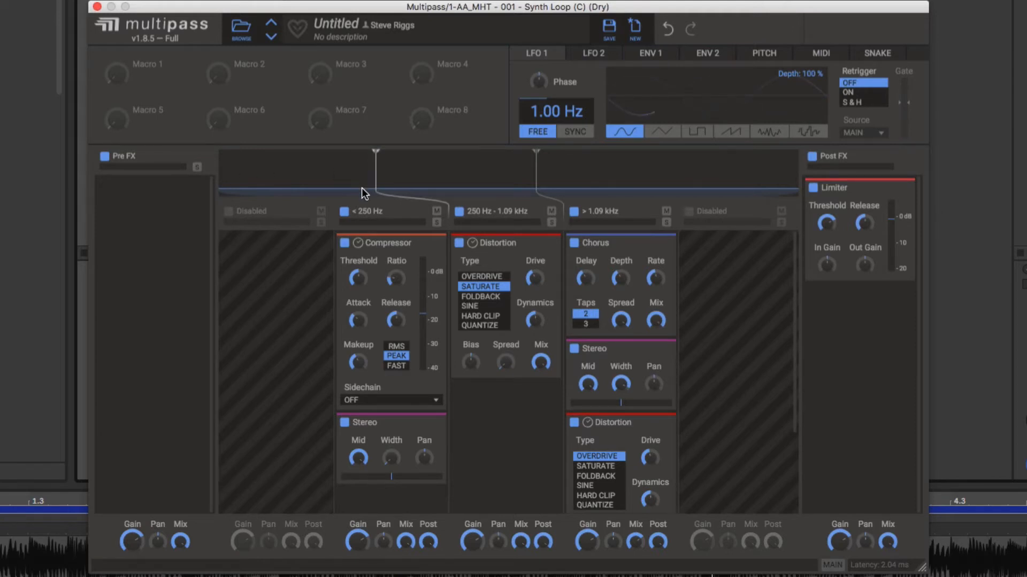
key("space")
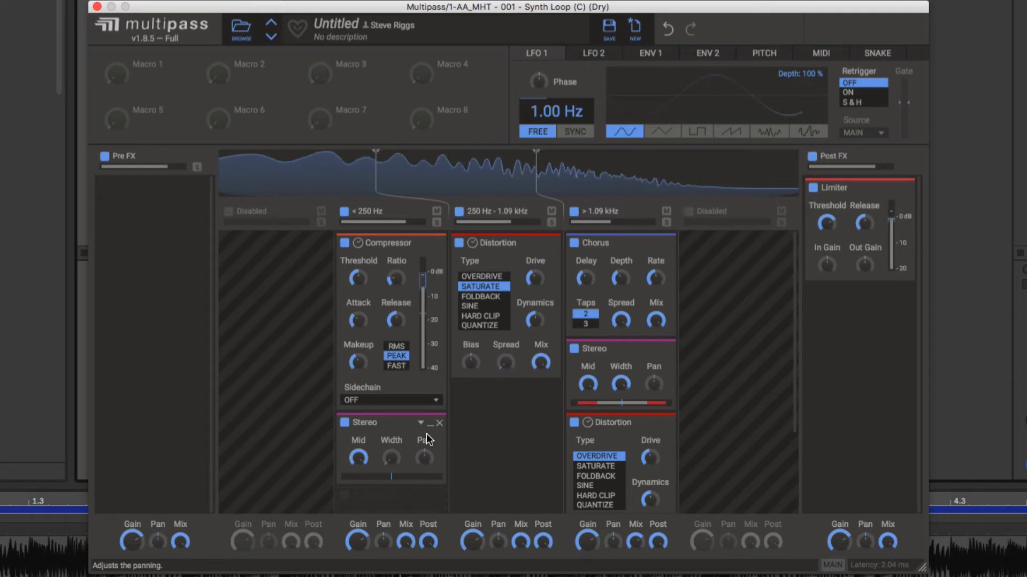
key("space")
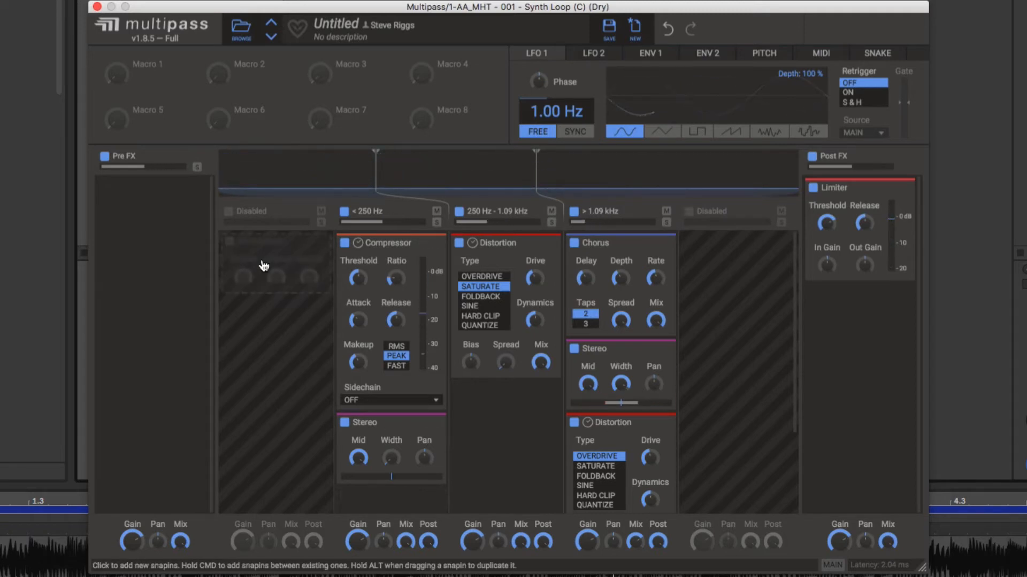
Step: Enable an additional lowest band with its split at about 86.5 Hz and give it a 3-Band EQ with boosted lows
left_click(228, 212)
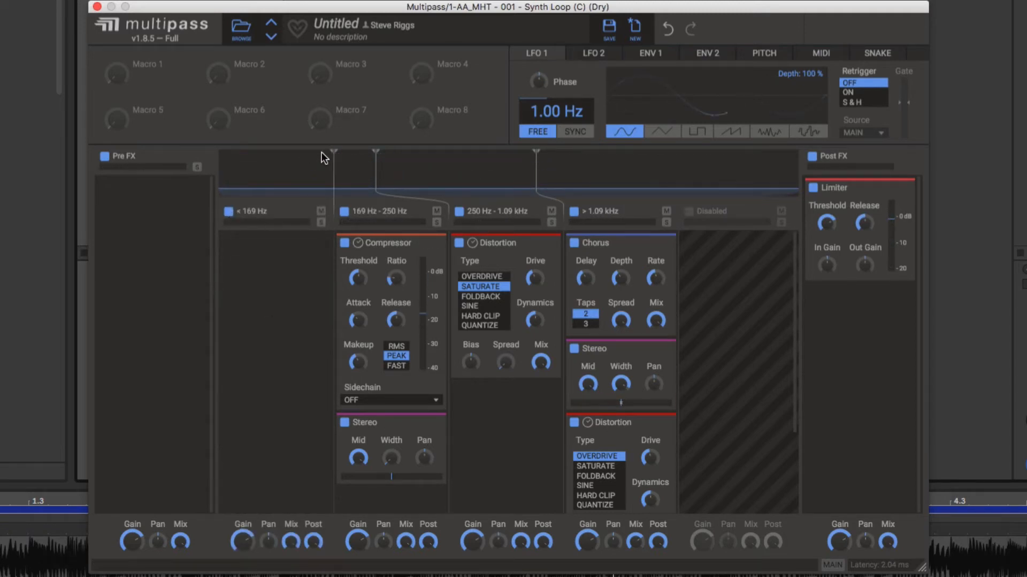
left_click_drag(276, 161, 269, 161)
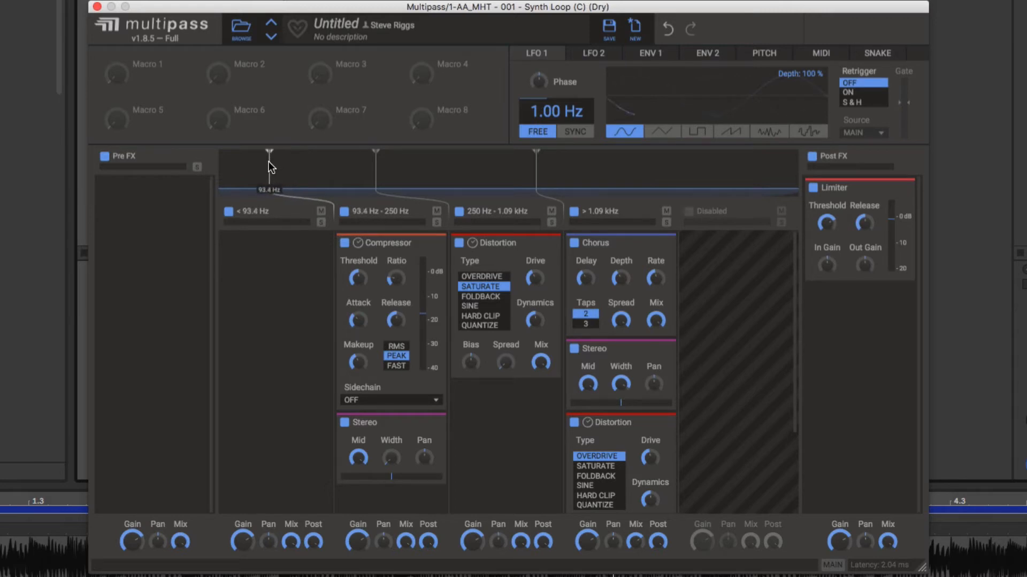
left_click(283, 258)
left_click(320, 293)
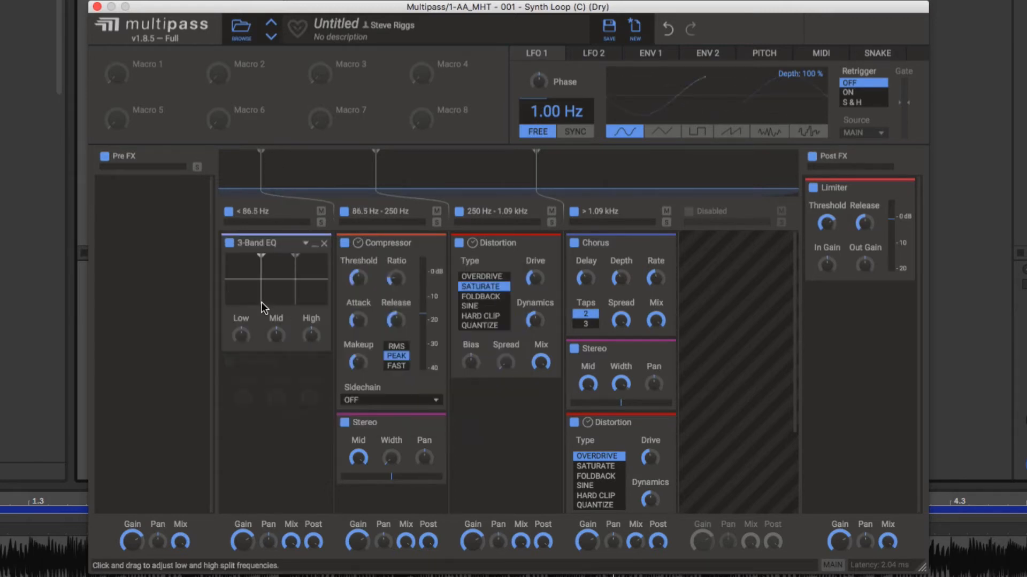
key("space")
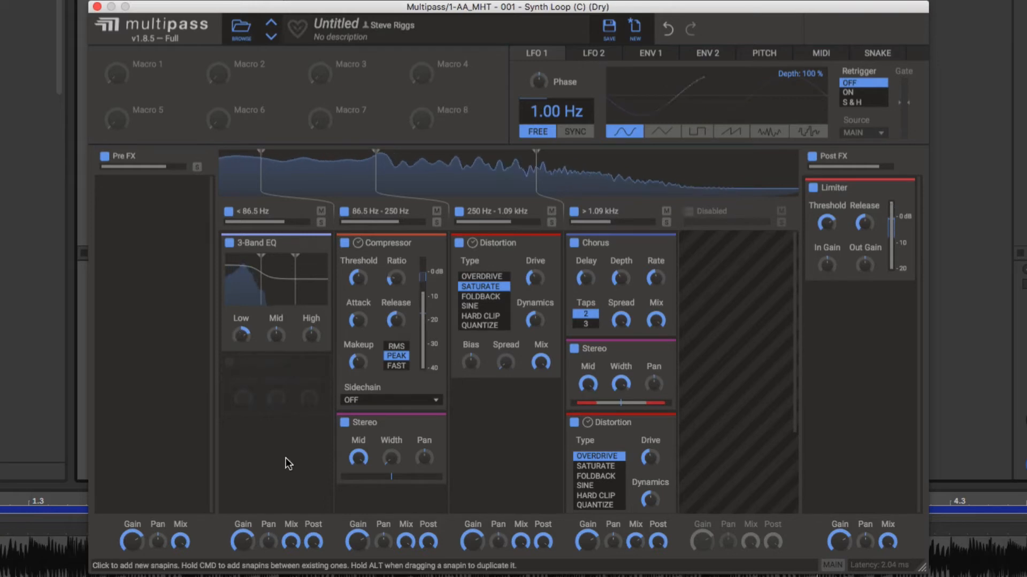
key("space")
Step: Add a Compressor after the lowest band's 3-Band EQ and, with the band soloed, set its threshold to about -16.86 dB, then unsolo it
left_click(268, 369)
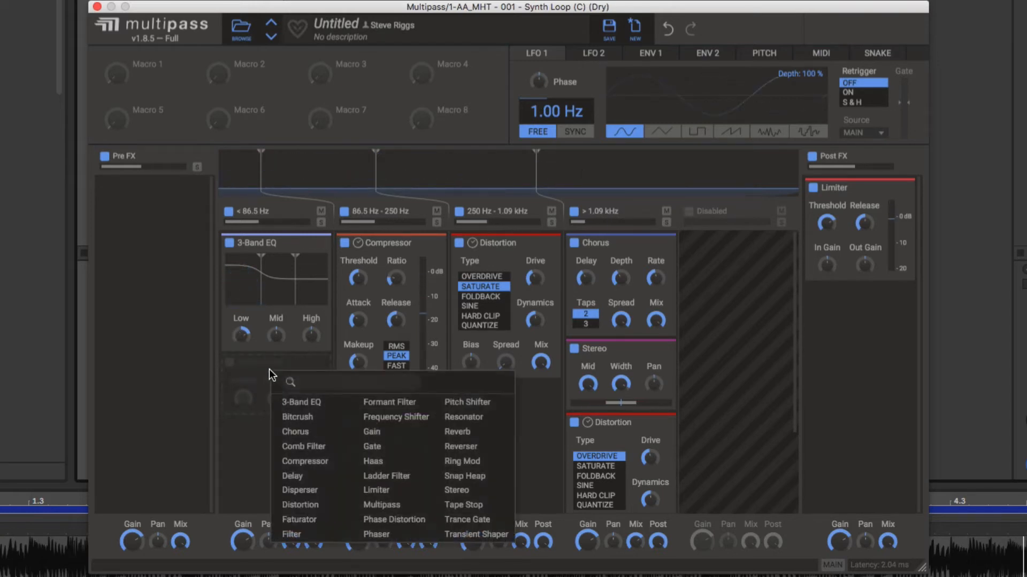
left_click(309, 469)
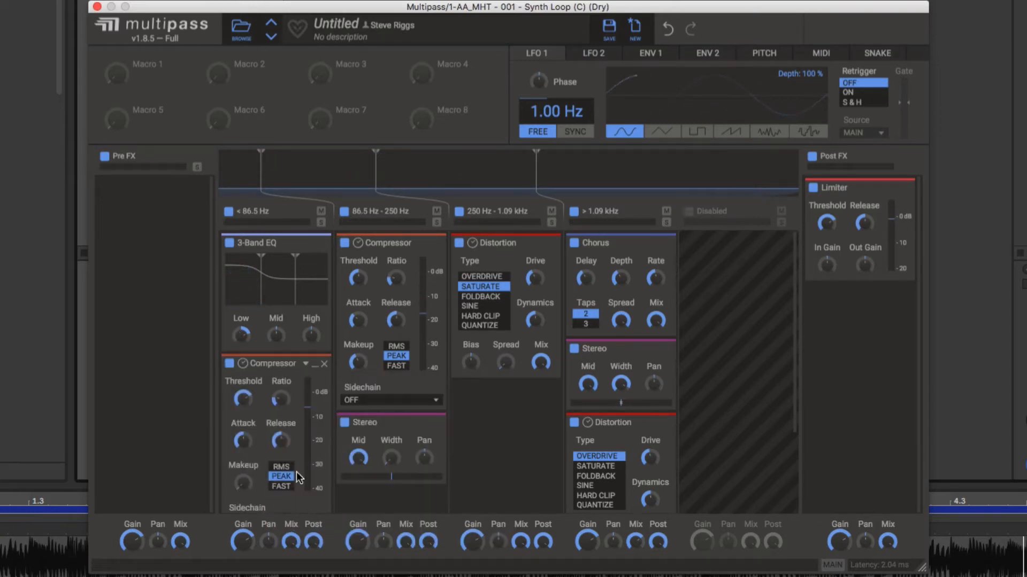
key("space")
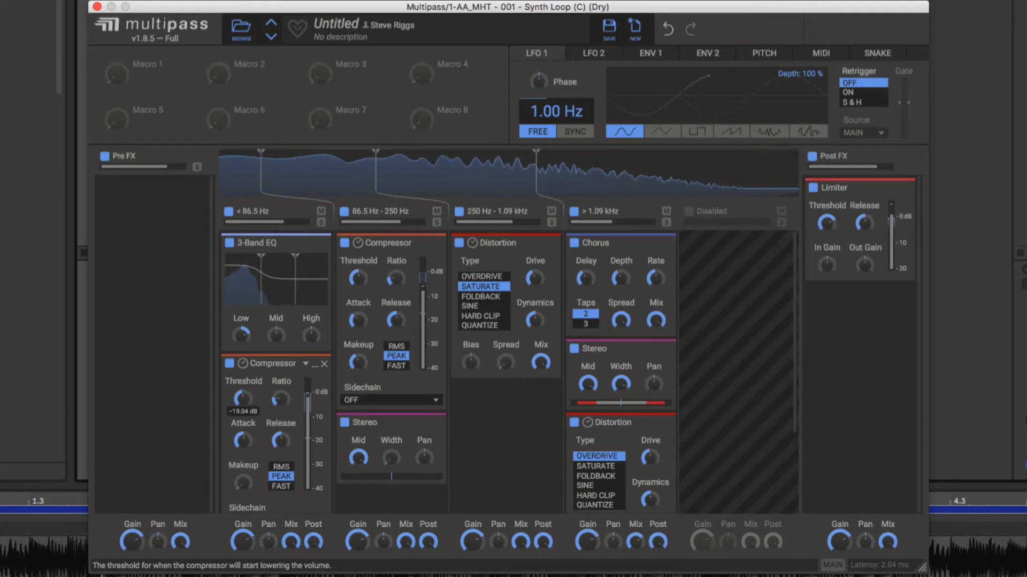
left_click(321, 222)
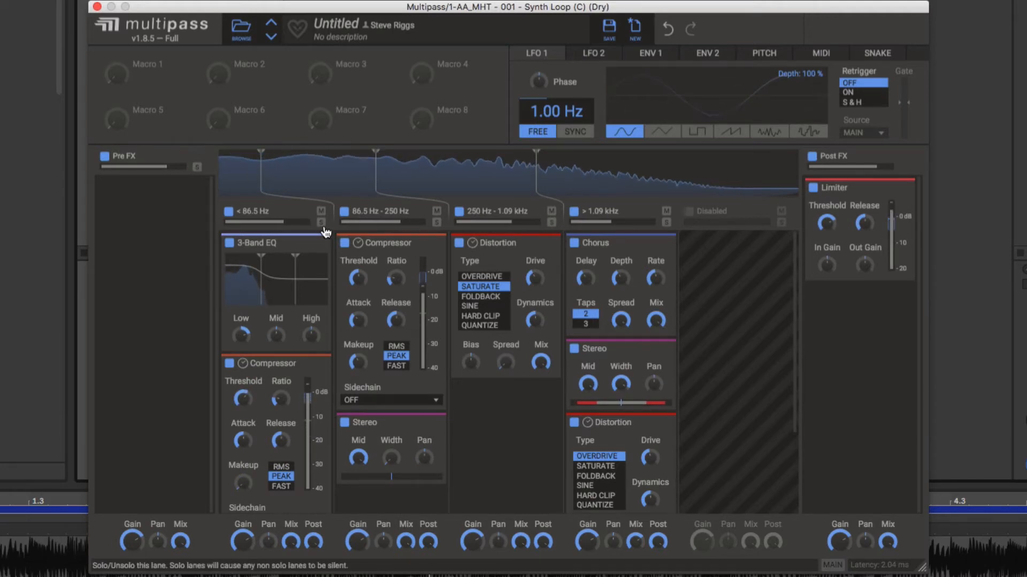
left_click_drag(243, 398, 242, 403)
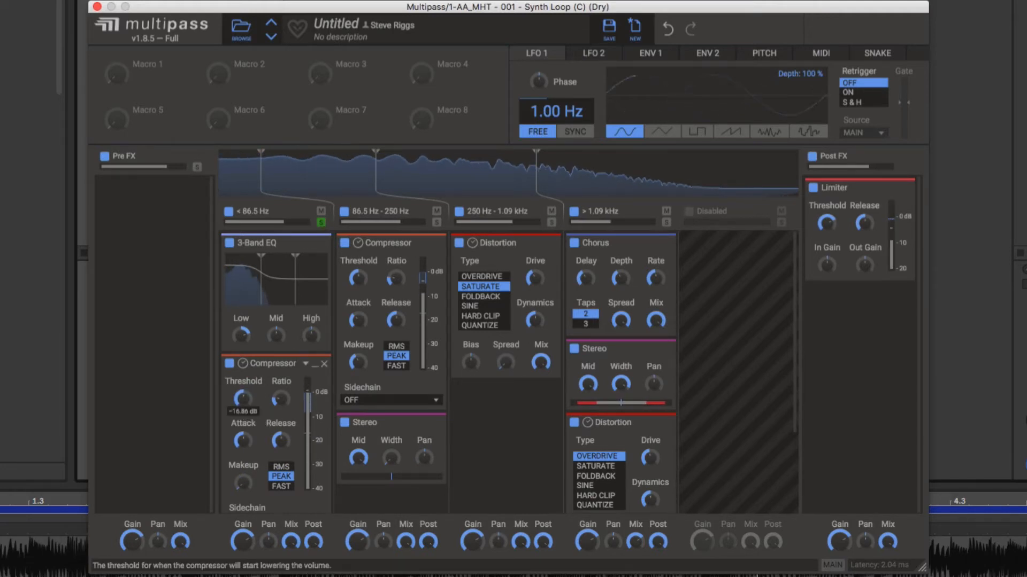
left_click(321, 222)
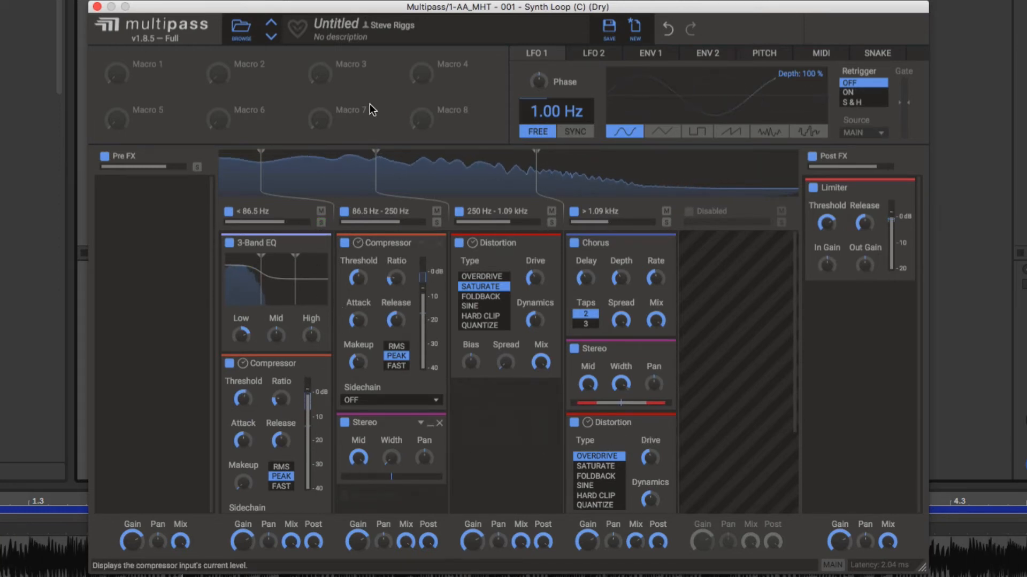
Step: Start a new empty preset and lower the upper band split to 1.75 kHz during playback
left_click(265, 576)
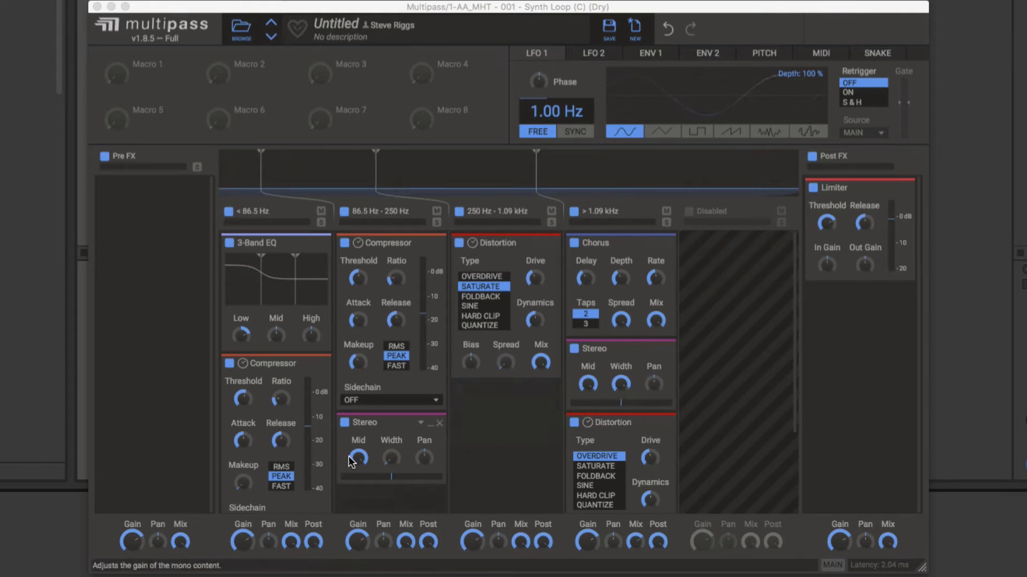
left_click(368, 383)
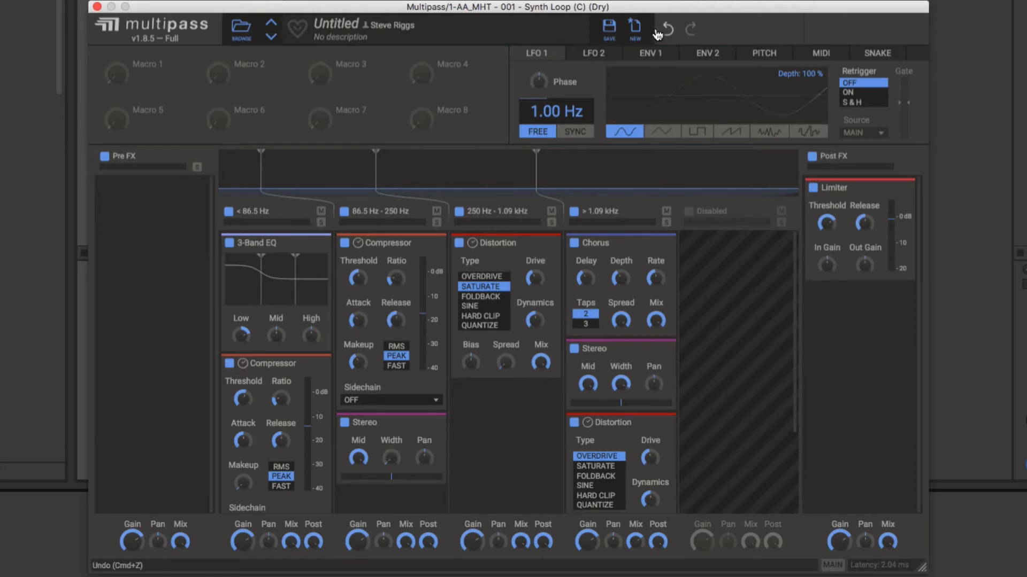
left_click(635, 30)
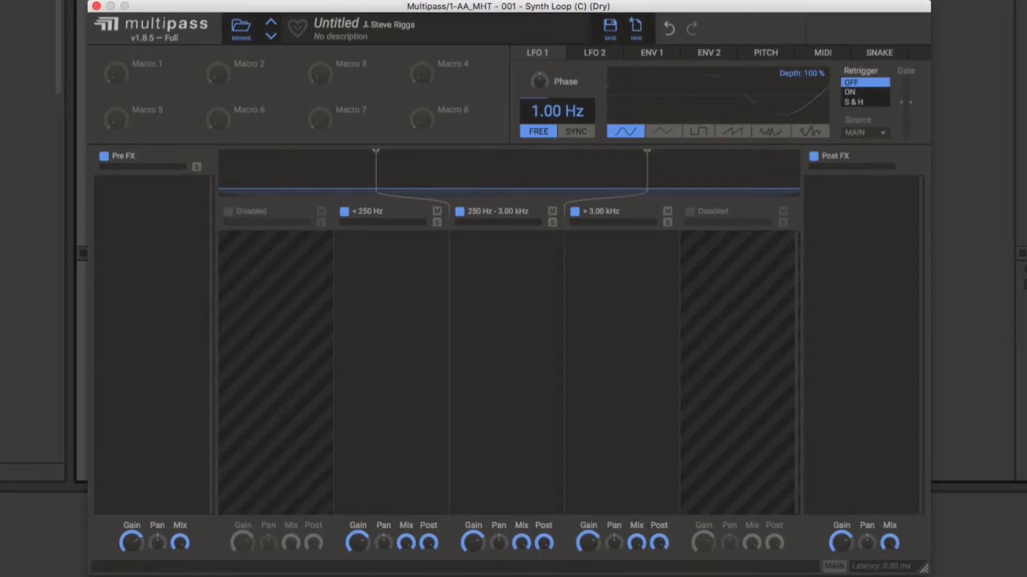
key("space")
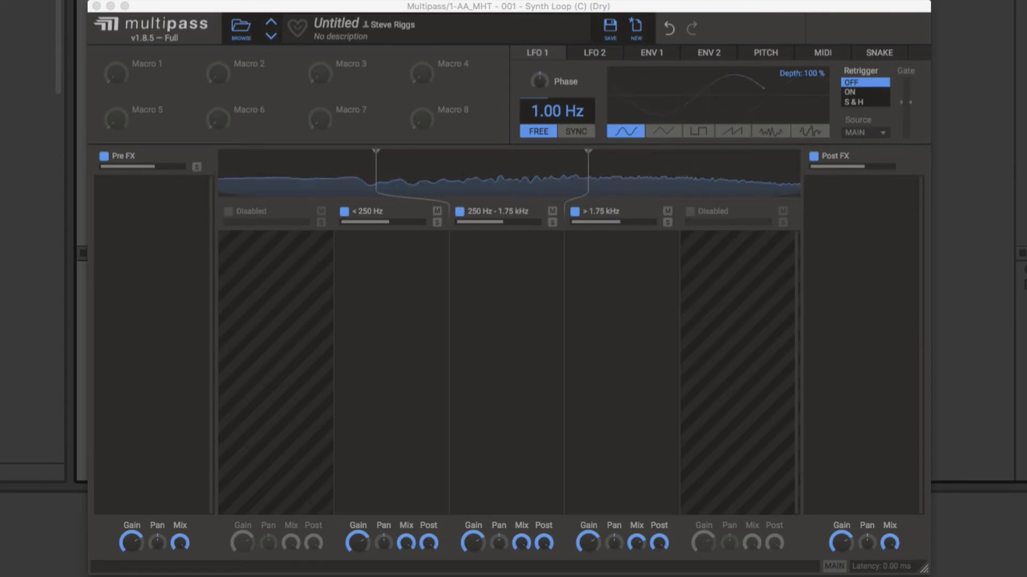
Step: Add a Reverser to the 250 Hz - 1.75 kHz band and a Reverb to the band above 1.75 kHz
left_click(513, 266)
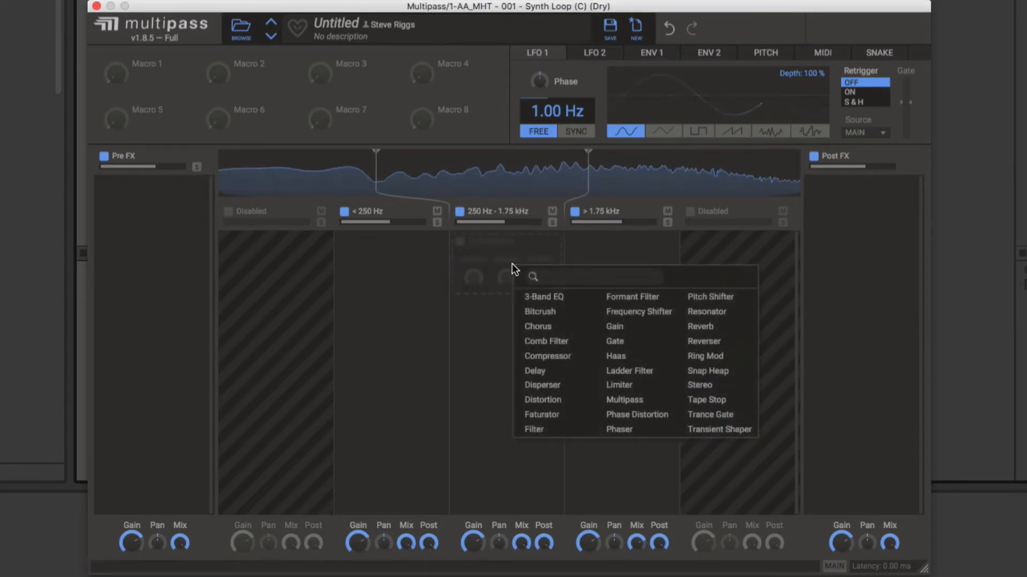
left_click(707, 342)
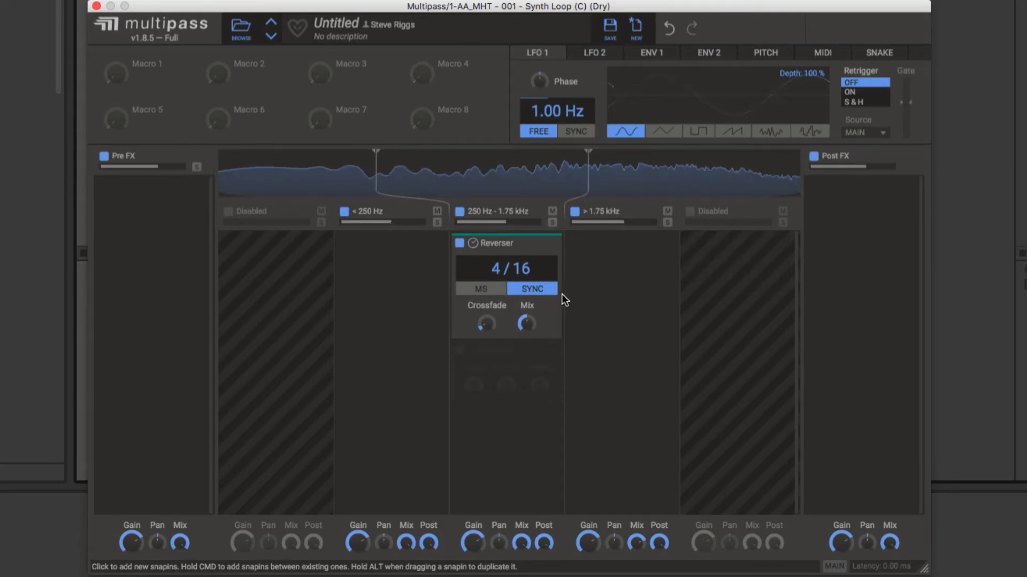
left_click(596, 267)
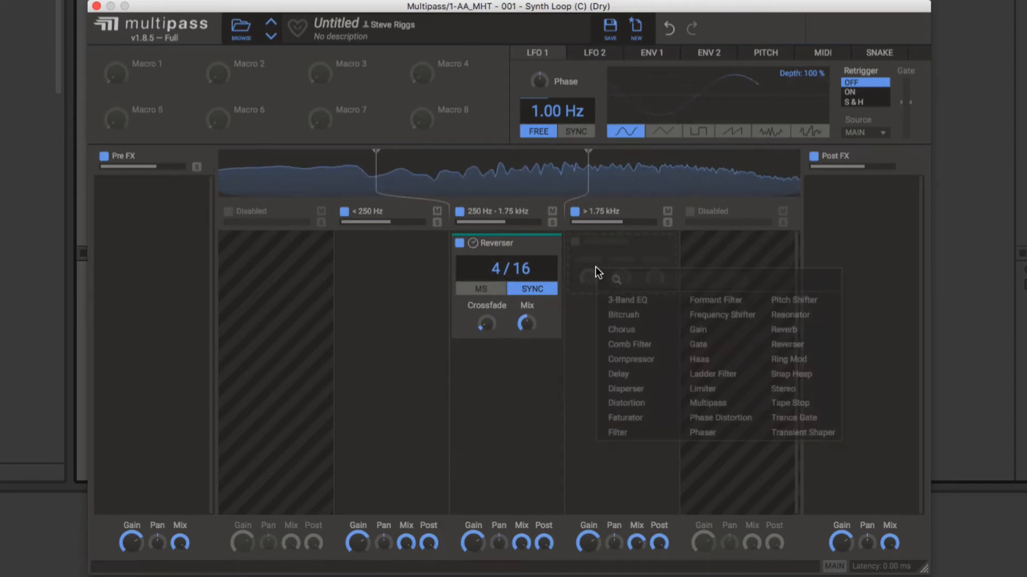
left_click(812, 335)
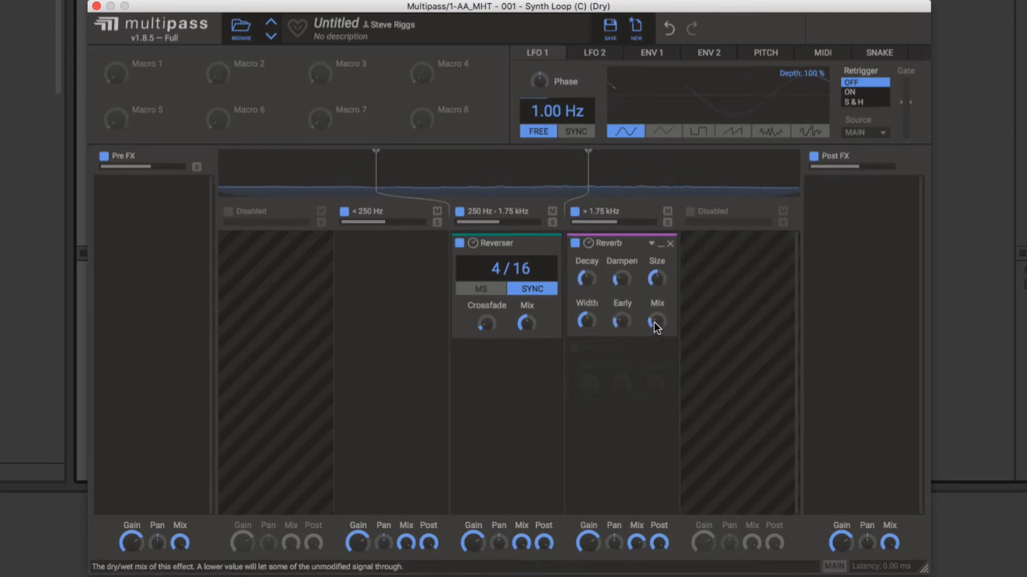
Step: Adjust the Reverb's mix and briefly solo the high and middle bands in turn to audition their effects
left_click(653, 322)
left_click_drag(653, 321, 654, 321)
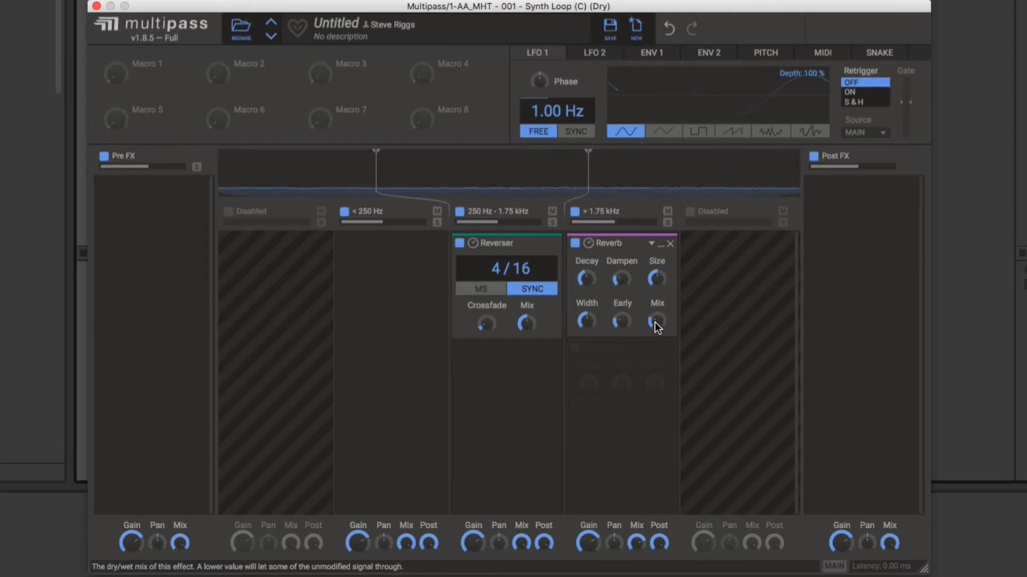
left_click(668, 222)
left_click(667, 222)
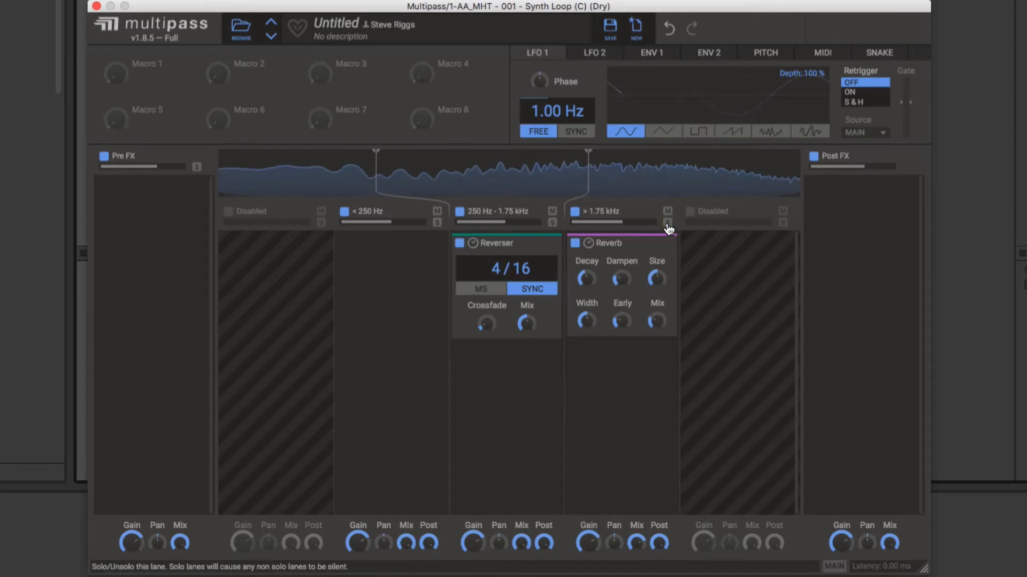
left_click(552, 223)
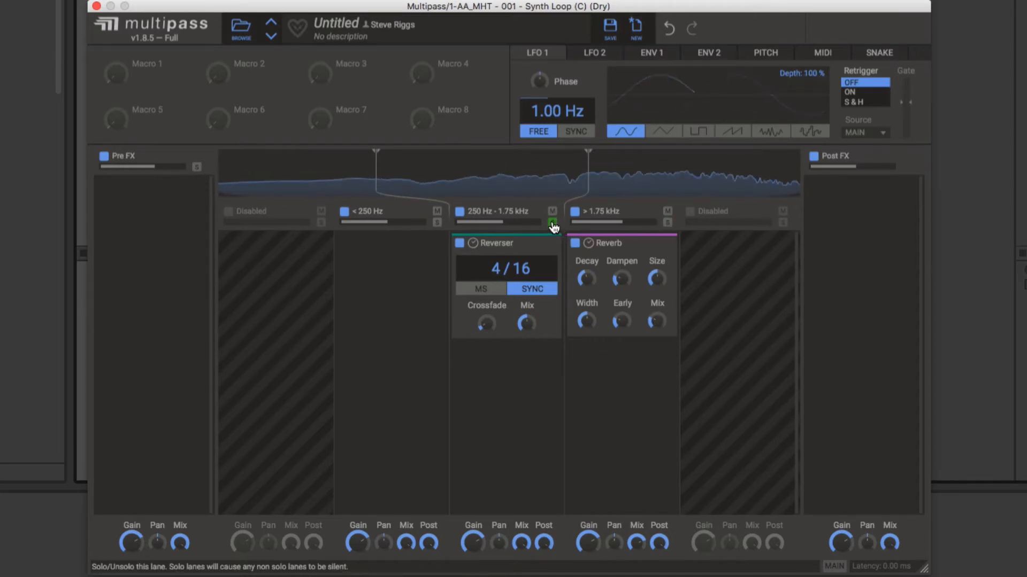
left_click(552, 223)
Step: Add a 3-Band EQ to the band below 250 Hz and boost its Low gain slightly
left_click(402, 253)
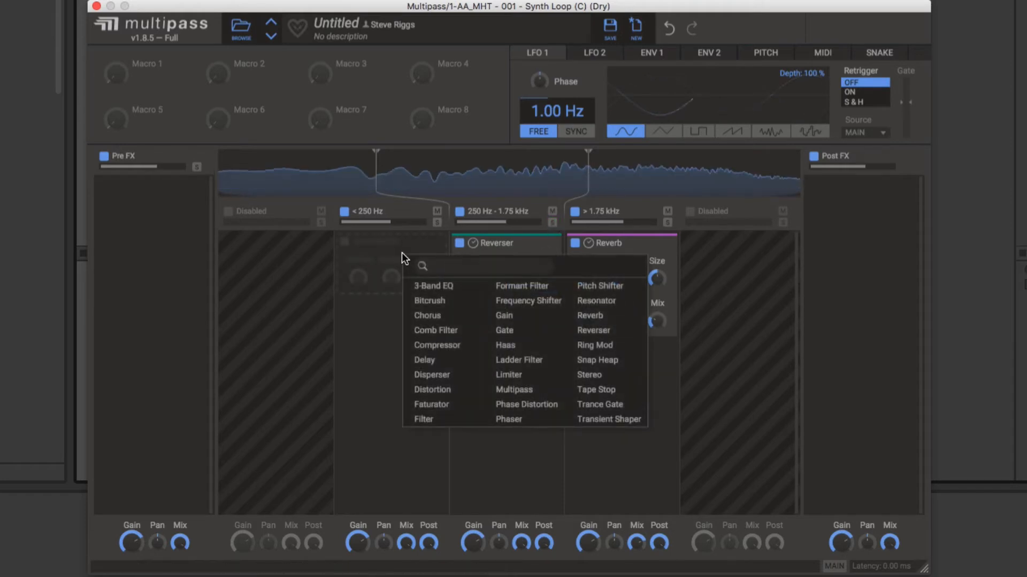
left_click(423, 285)
left_click_drag(356, 335, 356, 318)
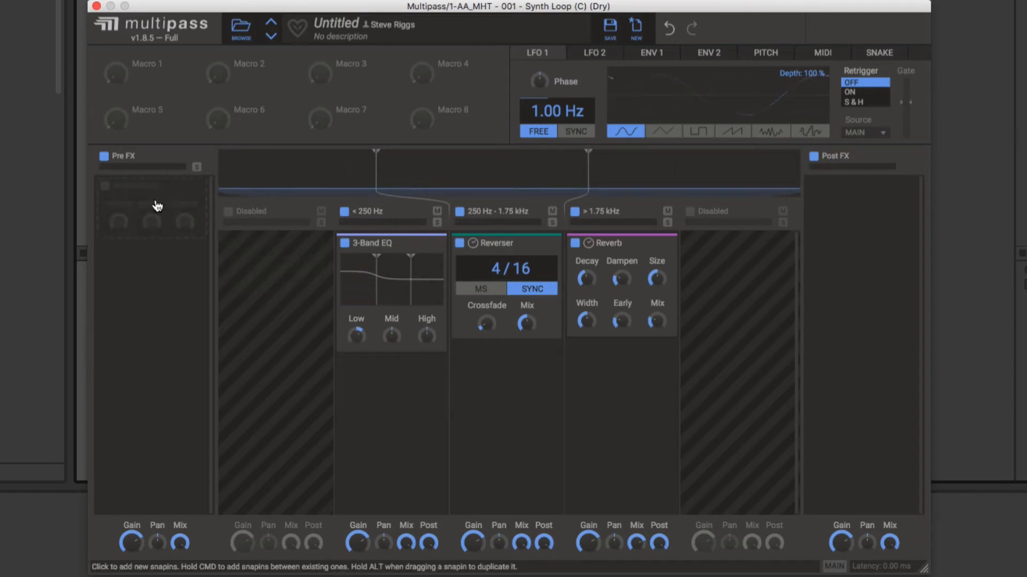
Step: Add a low-pass Filter to the Pre FX lane and modulate its cutoff with LFO 1 synced at 4/4
left_click(156, 206)
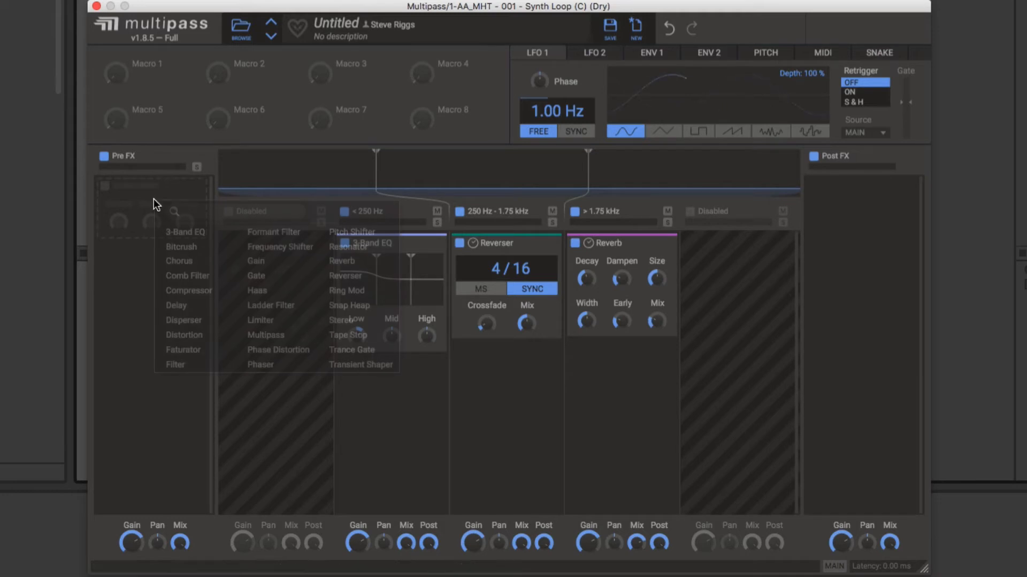
left_click(166, 362)
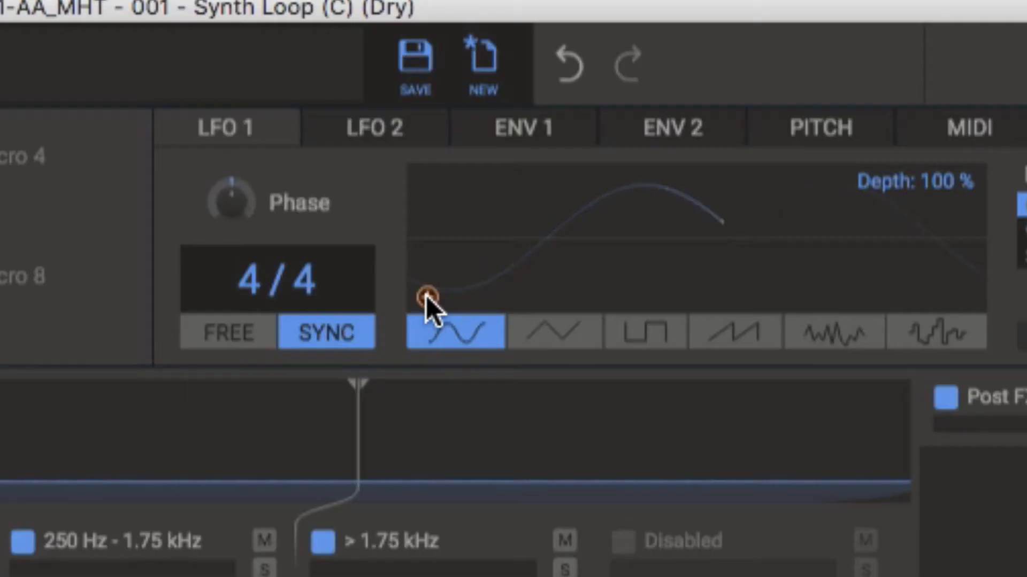
left_click_drag(425, 296, 143, 321)
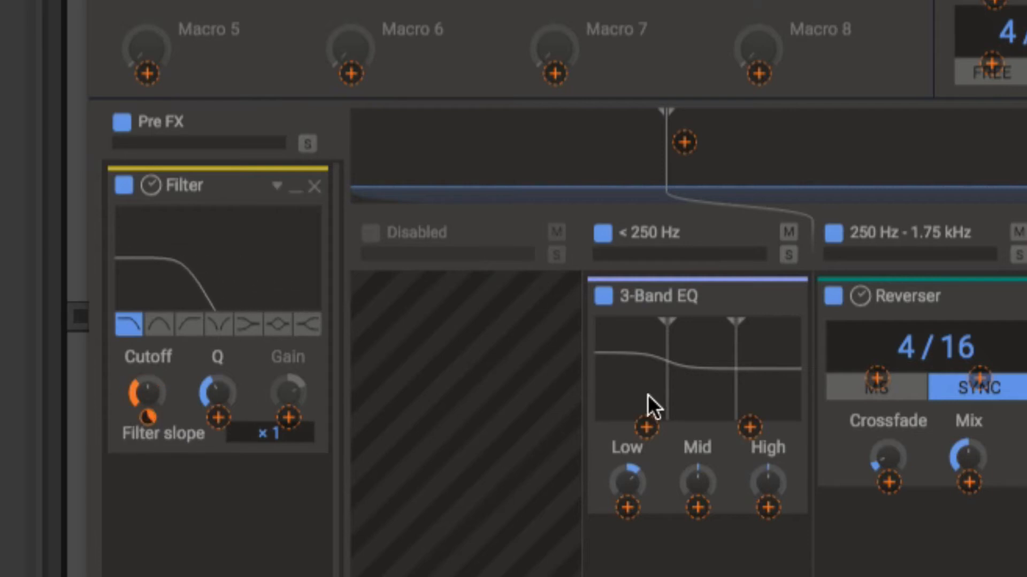
Step: Switch ENV 1 to ADSR mode, use it to modulate the Pre FX Filter's cutoff, and adjust the Filter's Q and envelope settings
key("space")
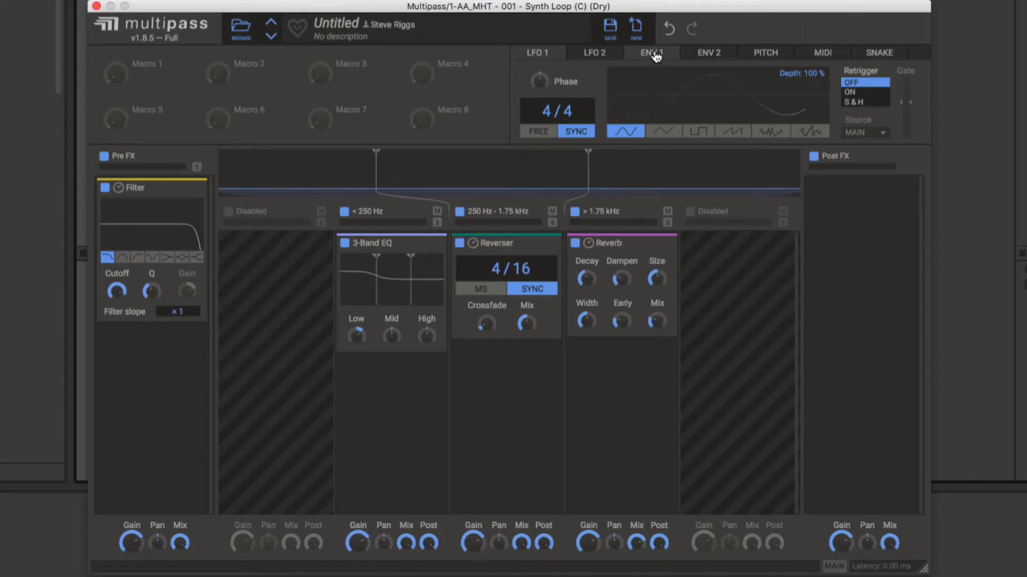
left_click(653, 53)
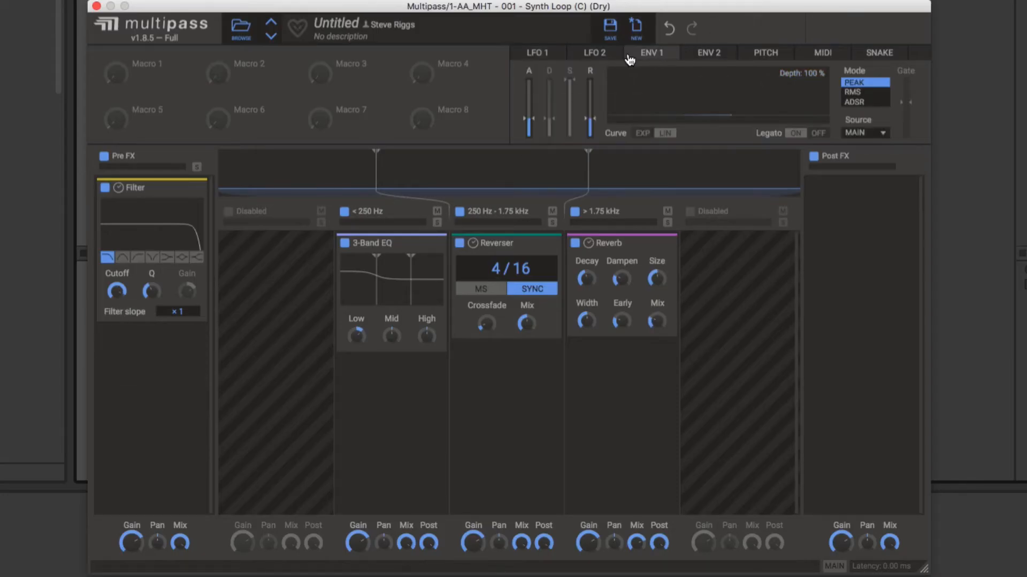
key("space")
left_click_drag(615, 122, 120, 296)
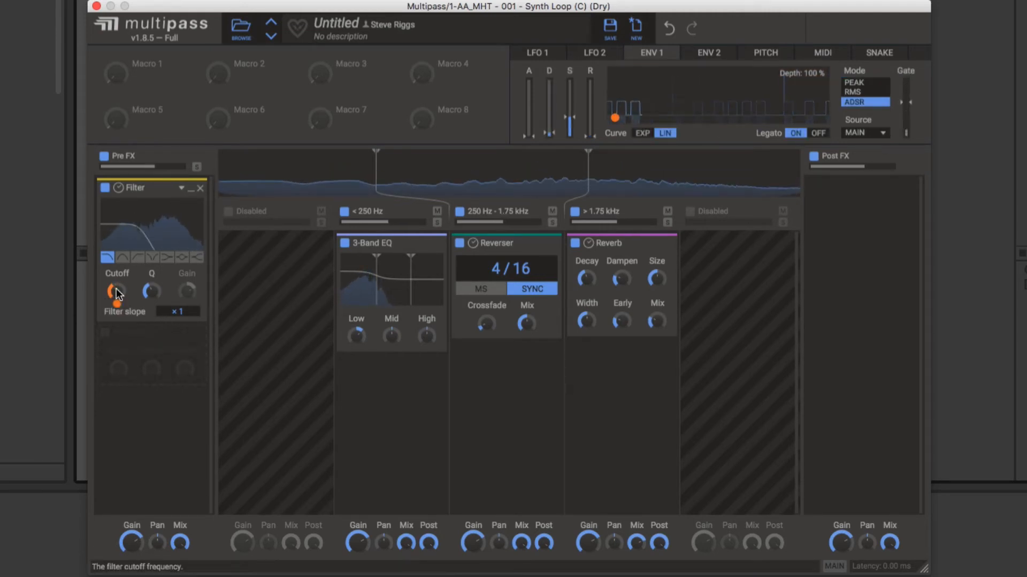
left_click_drag(153, 292, 152, 287)
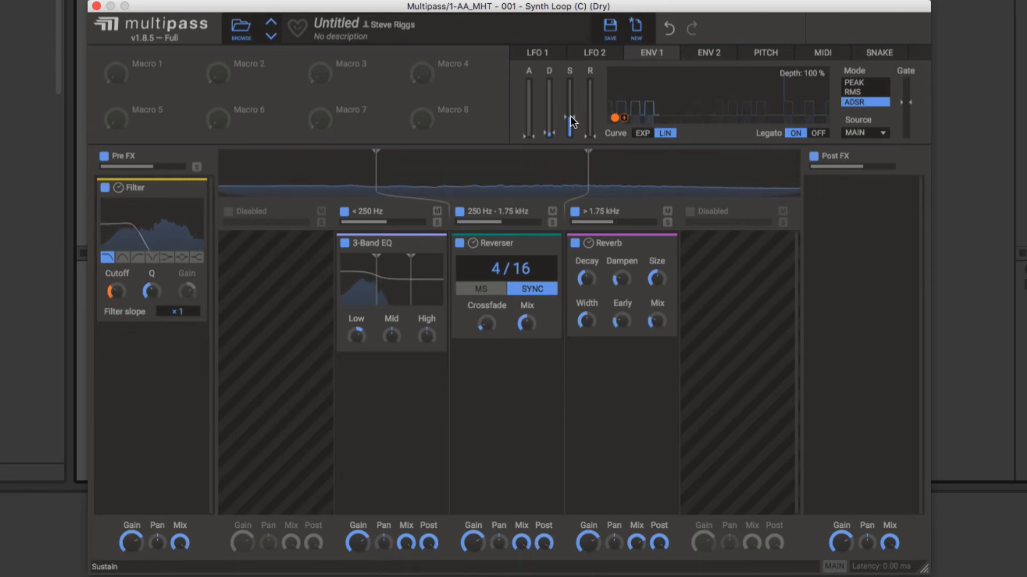
left_click_drag(592, 128, 564, 112)
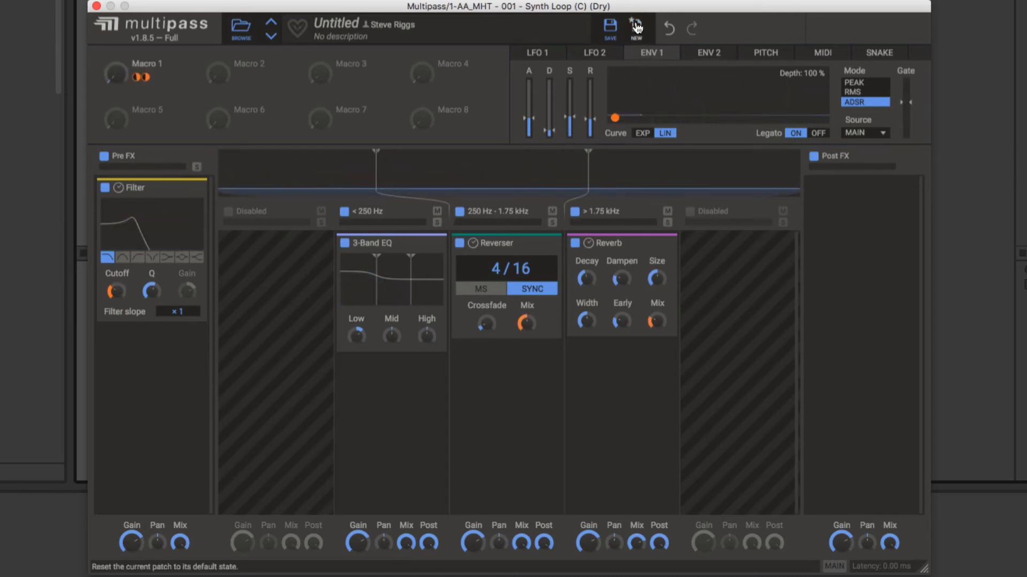
Step: Reset the patch and add a Pitch Shifter to the band above 1.42 kHz, set to +12.00 semitones with High compensation
left_click(636, 28)
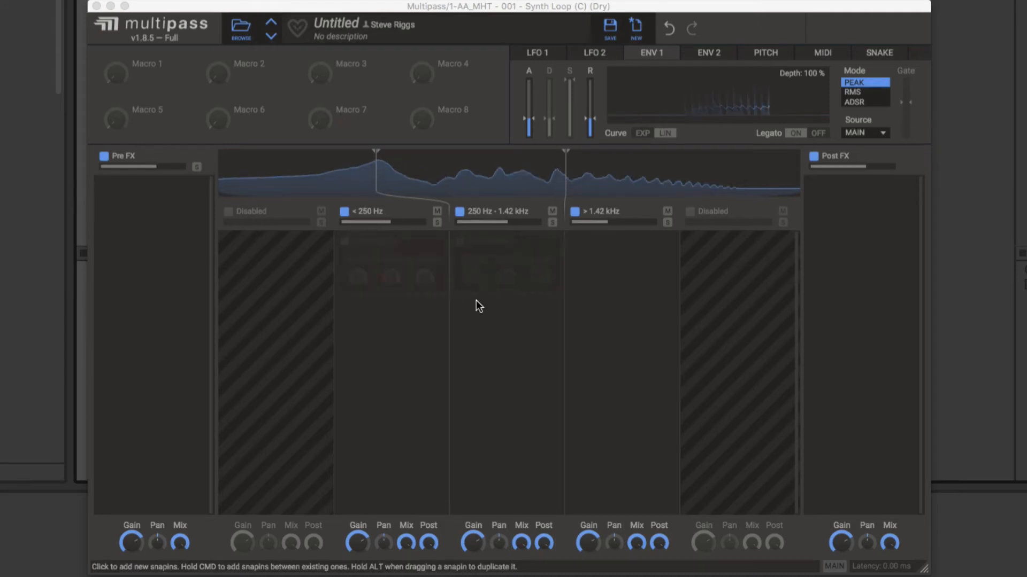
left_click(608, 264)
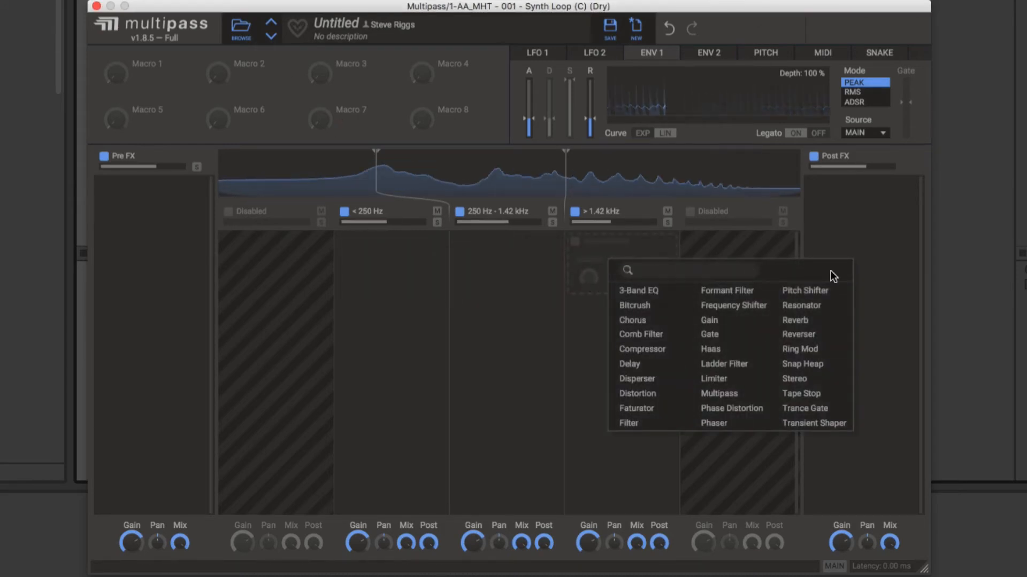
left_click(827, 298)
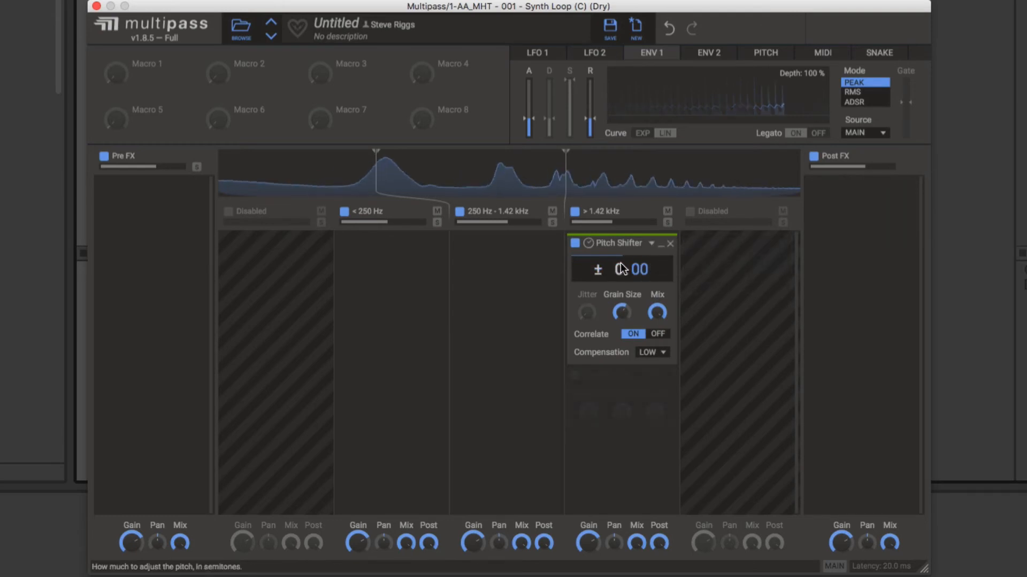
left_click_drag(619, 269, 618, 229)
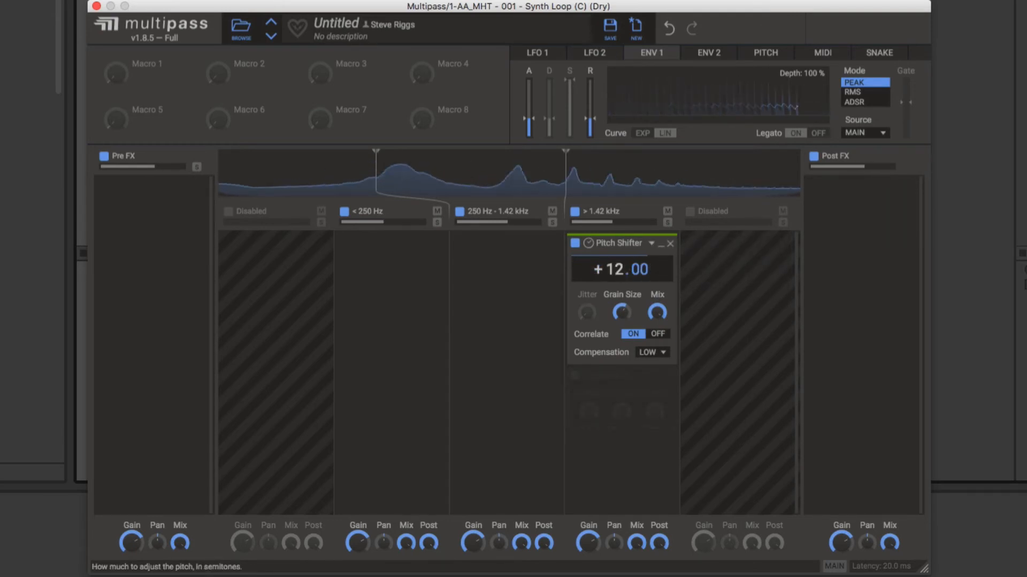
left_click(659, 358)
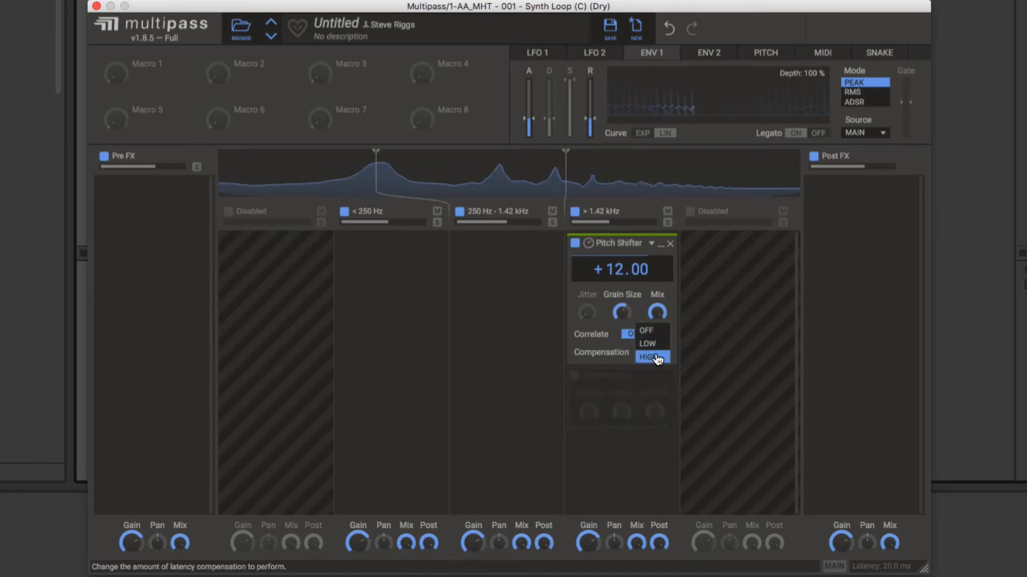
left_click(657, 359)
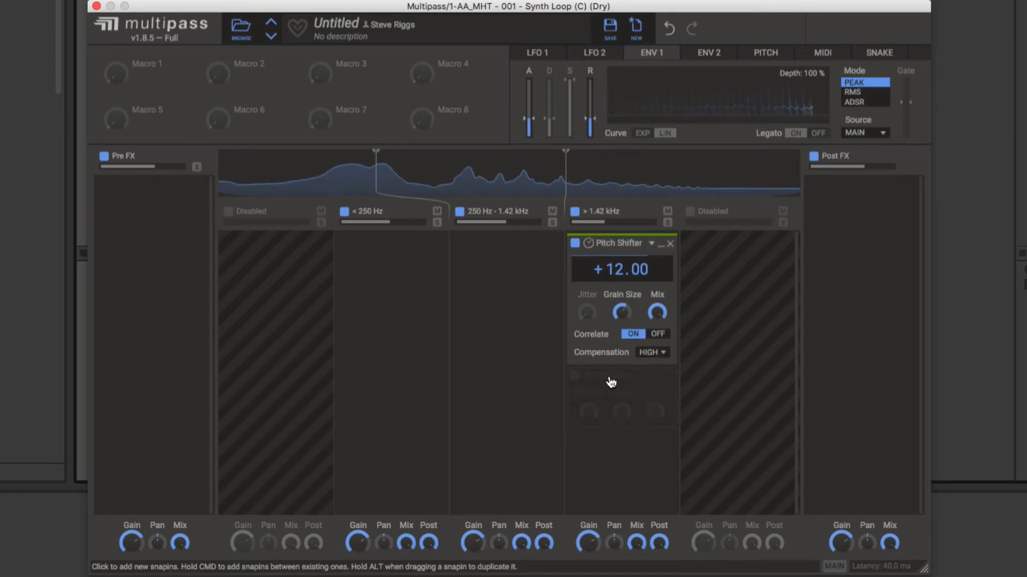
Step: Add a Reverb after the Pitch Shifter, lower the upper crossover to 1.13 kHz, and increase the Pitch Shifter's grain size
left_click(618, 396)
left_click(826, 460)
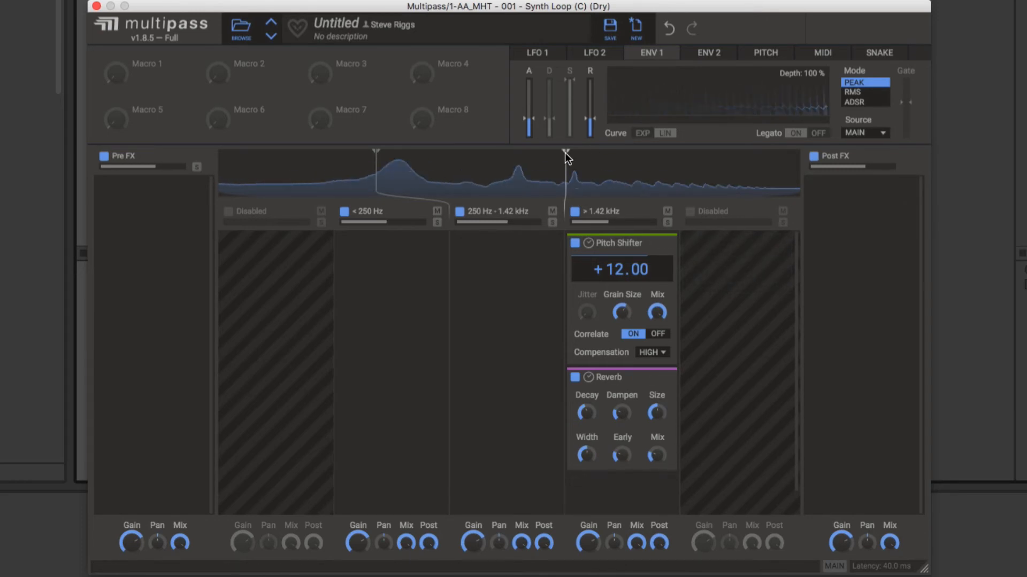
mouse_move(565, 153)
left_mouse_down()
mouse_move(473, 153)
mouse_move(540, 165)
left_mouse_up()
mouse_move(621, 314)
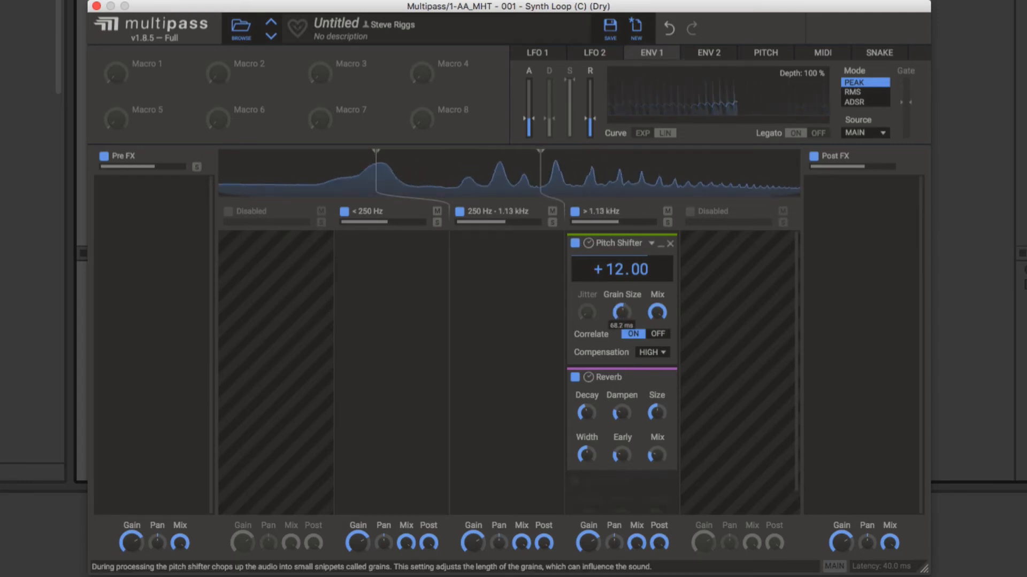
left_click_drag(622, 313, 621, 282)
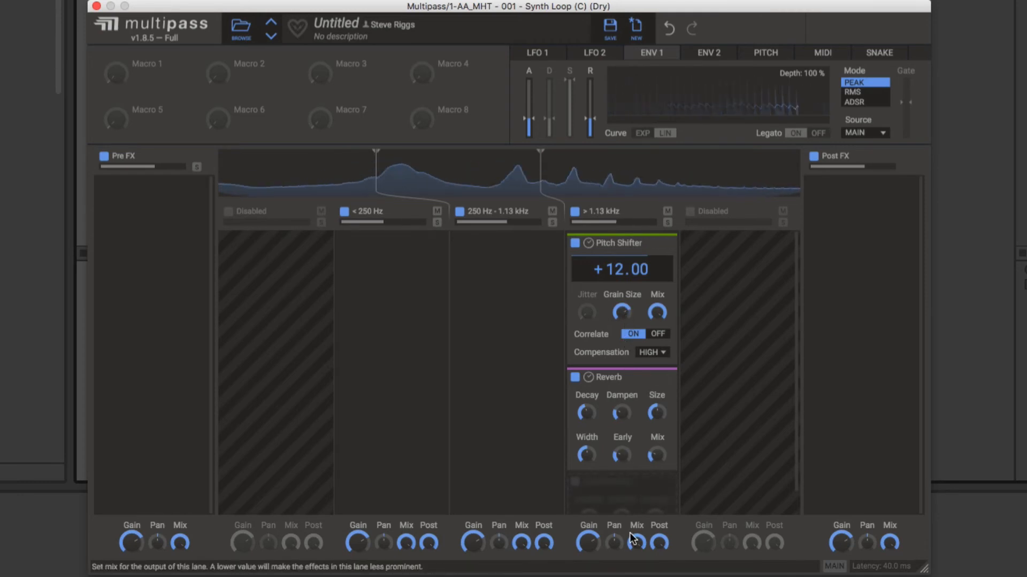
Step: Add a Distortion of type Saturate to the 250 Hz - 1.13 kHz band, then solo the band and toggle the effect to compare
left_click(506, 252)
left_click(571, 388)
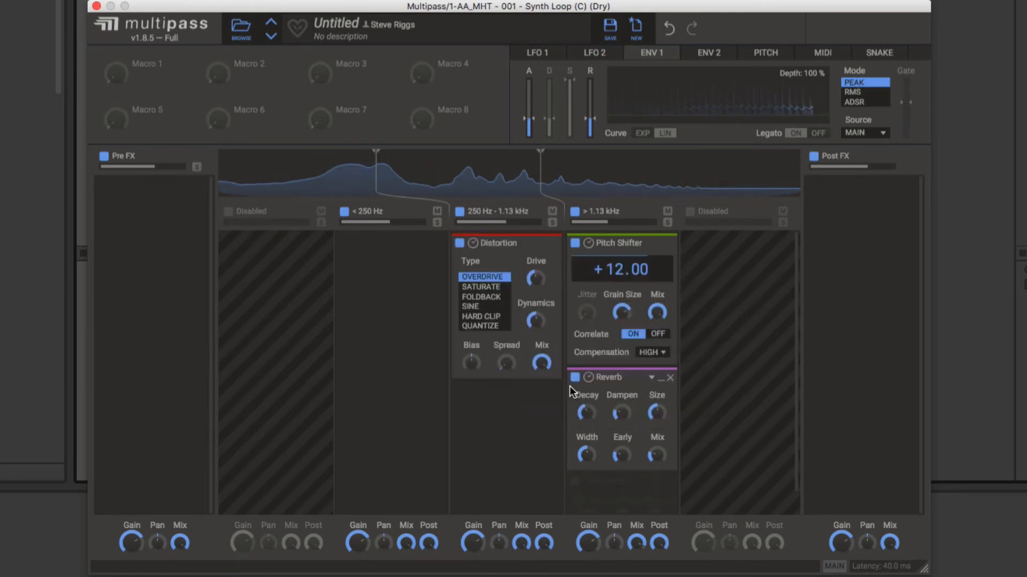
left_click(487, 288)
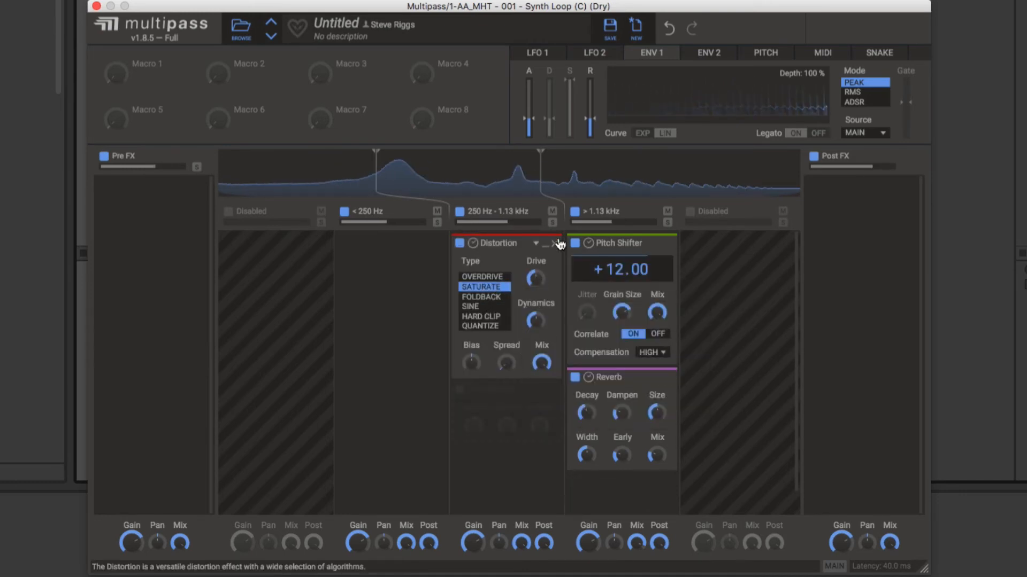
left_click(552, 222)
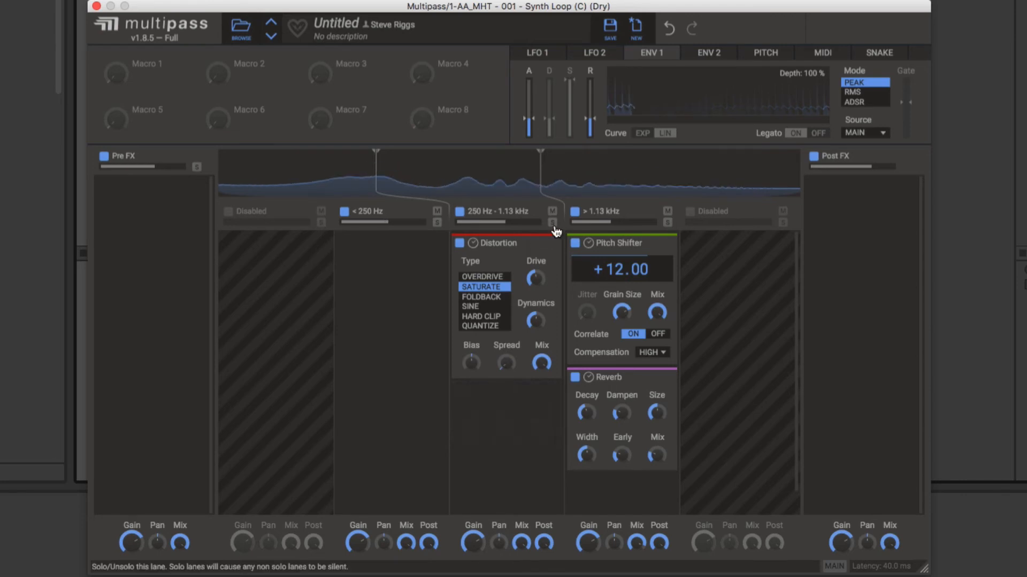
left_click(460, 244)
left_click(461, 245)
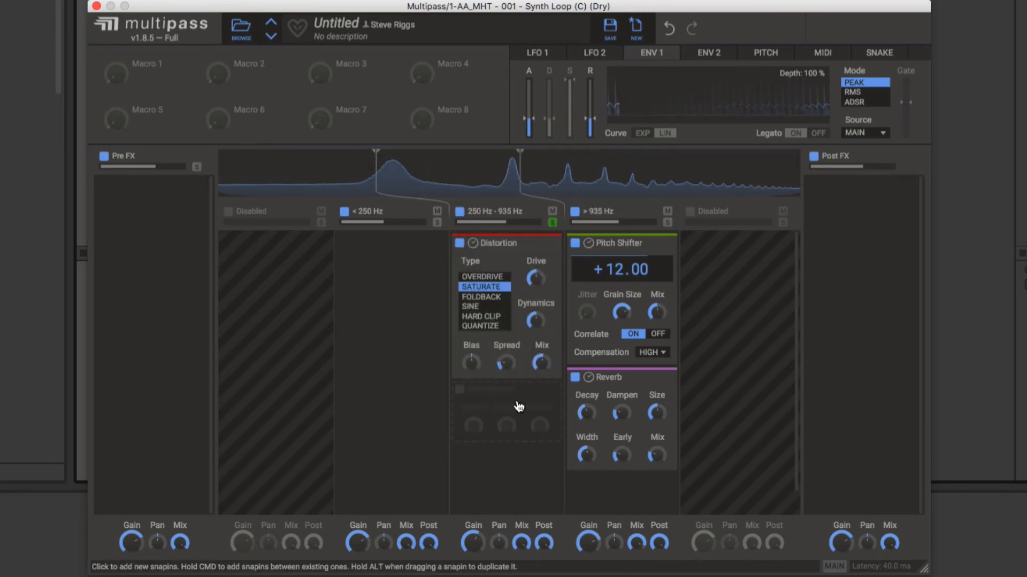
Step: Add a Pitch Shifter at -12.00 semitones with High compensation to the band below 264 Hz and raise that band's gain slightly
left_click(382, 262)
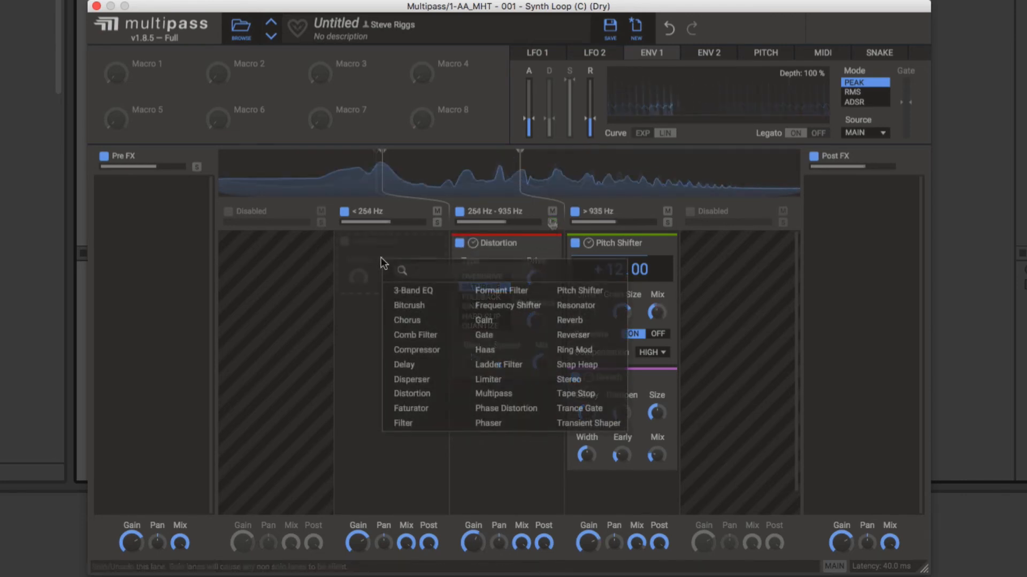
left_click(578, 290)
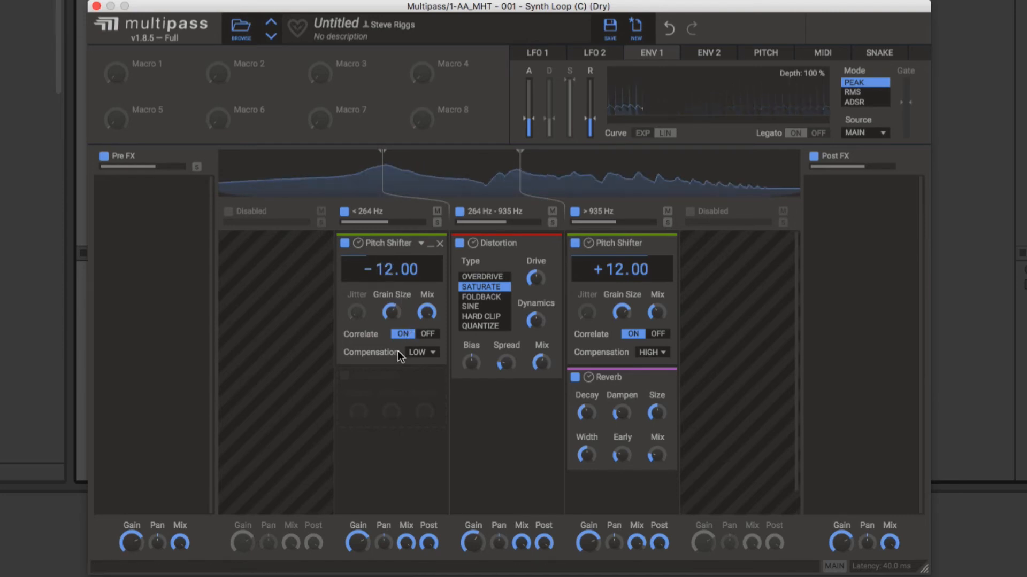
left_click(426, 357)
left_click(422, 357)
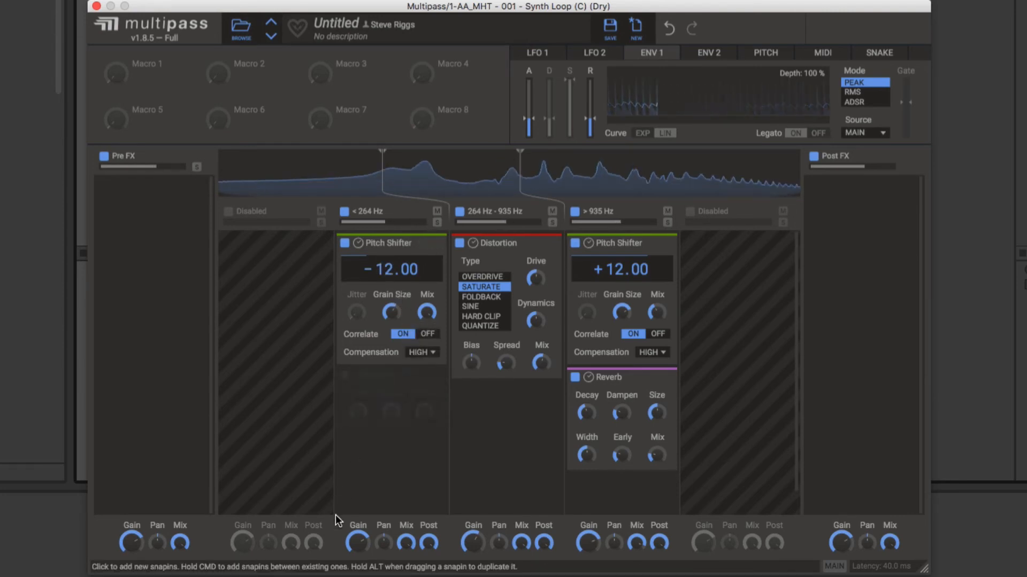
left_click_drag(351, 544, 352, 534)
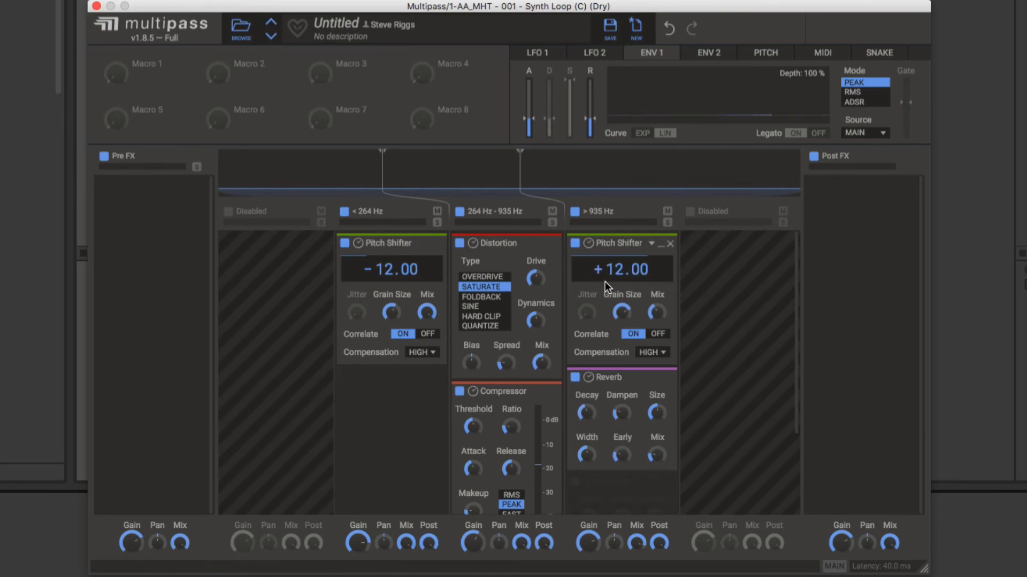
Step: Play the loop to audition the three band effect chains together
key("space")
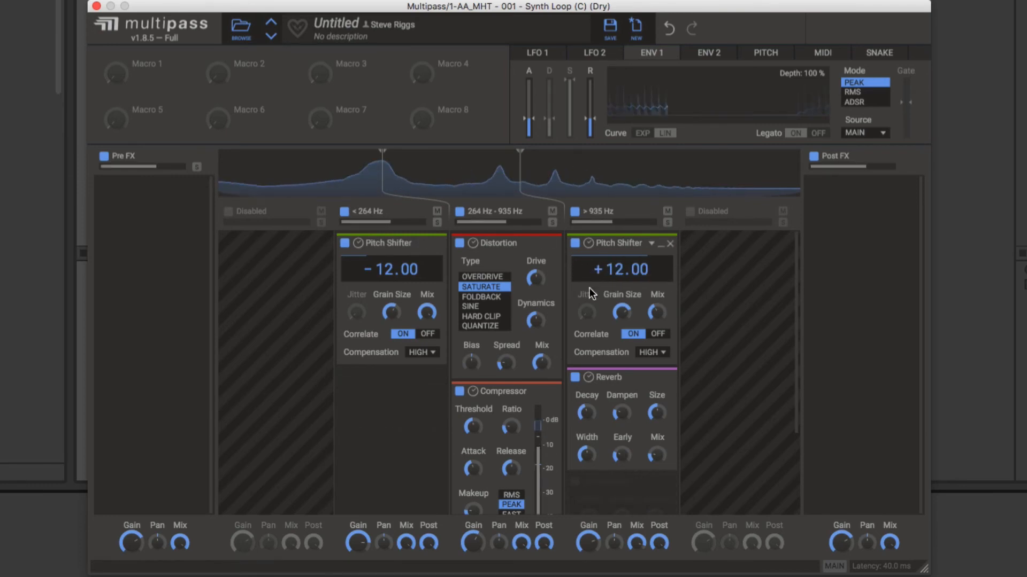
left_click(2, 534)
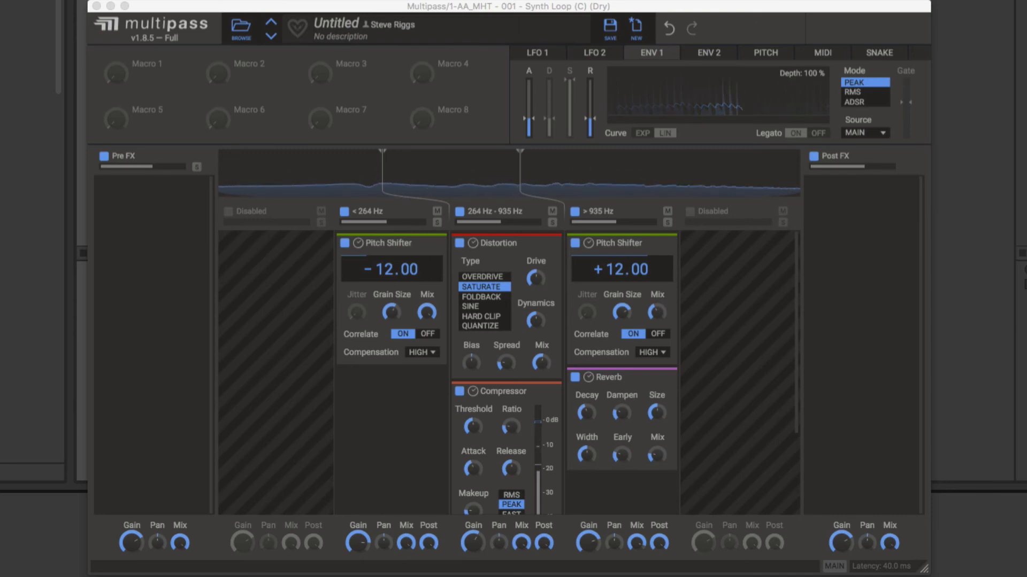
Step: Look through the available effects, then move the Pitch Shifter below the Reverb in the band above 935 Hz
left_click(348, 378)
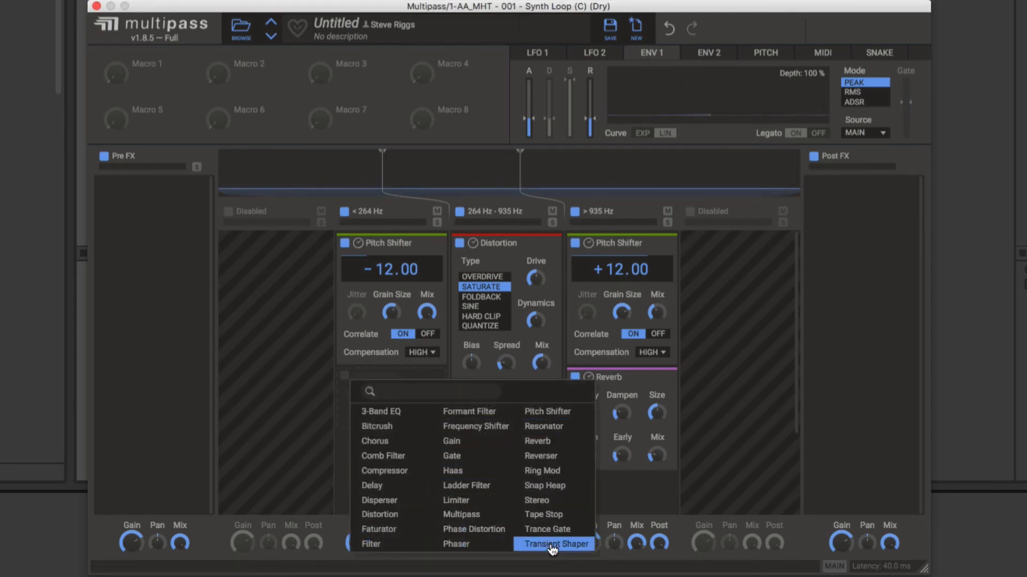
left_click_drag(385, 471, 507, 406)
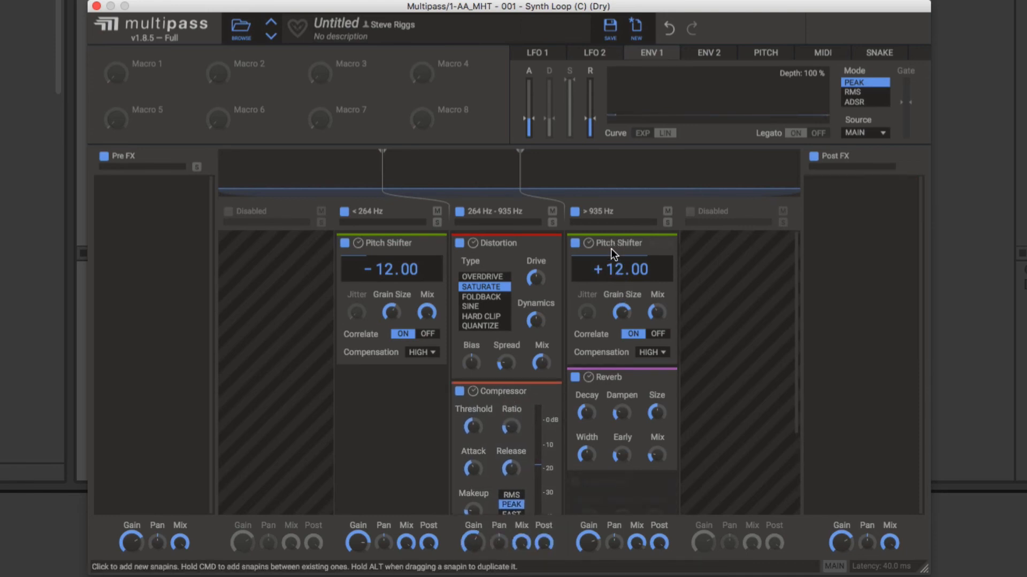
left_click_drag(610, 249, 611, 491)
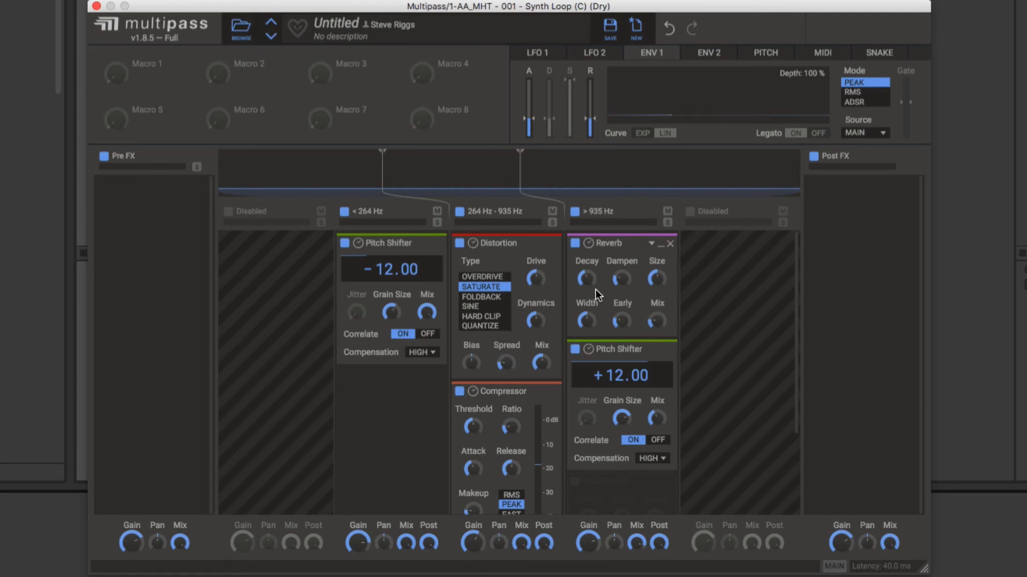
Step: Open the built-in Snake game, play a round until the snake crashes, and submit the name for the high score
left_click(880, 54)
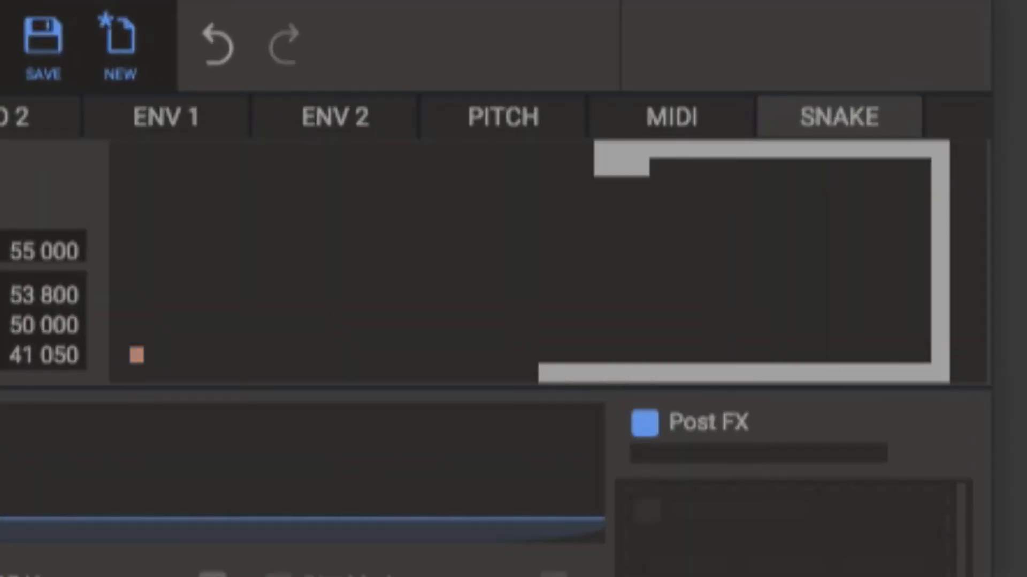
key("Up")
key("Right")
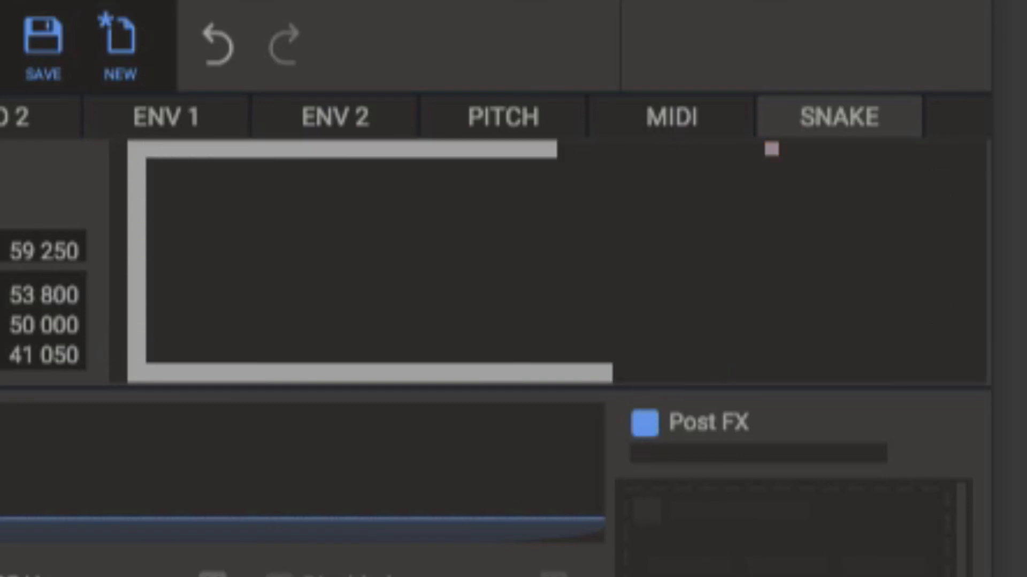
key("Down")
key("Left")
key("Up")
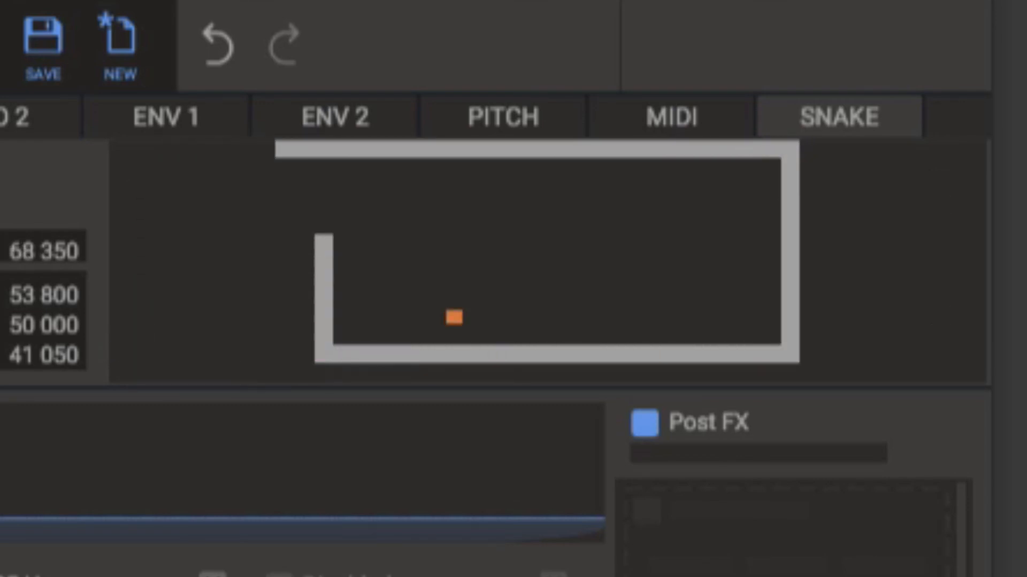
key("Right")
key("Down")
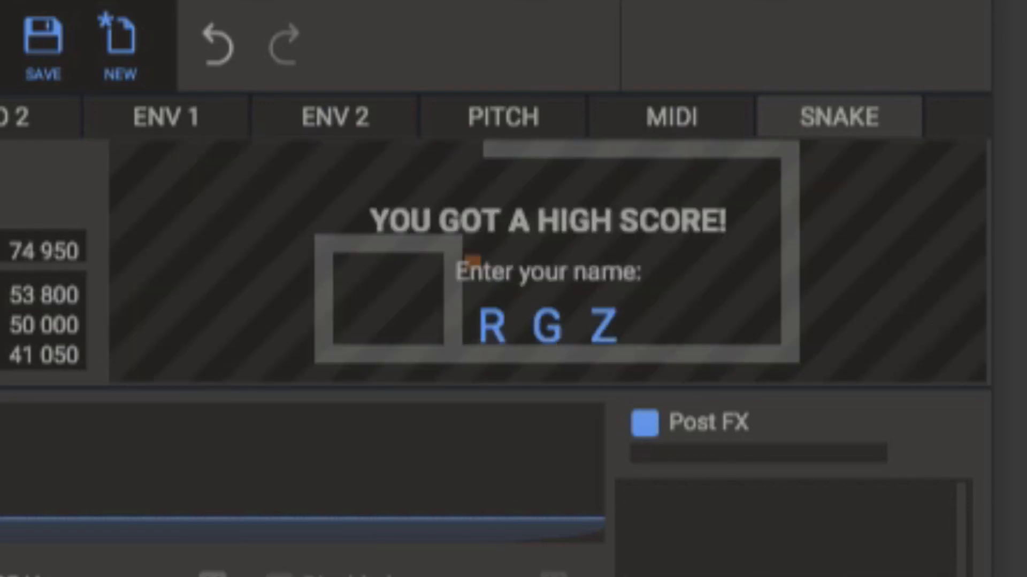
key("Return")
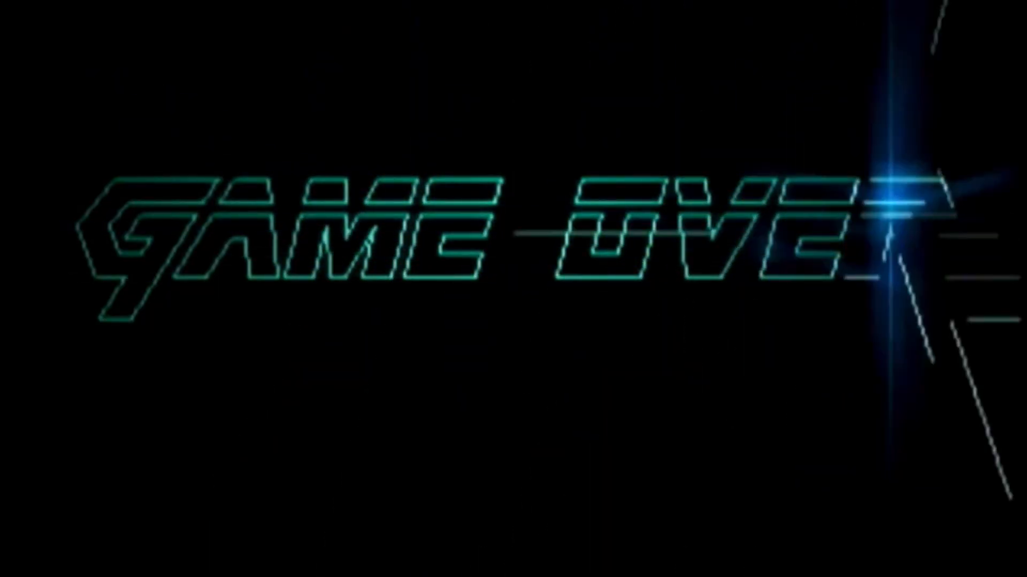